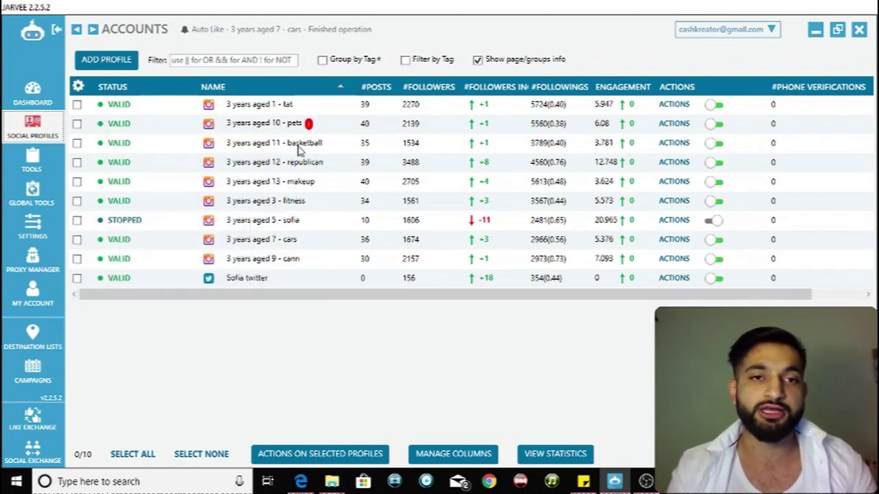
Open the campaigns list and clear the selection of Campaign 4 - Republican
mouse_move(280, 124)
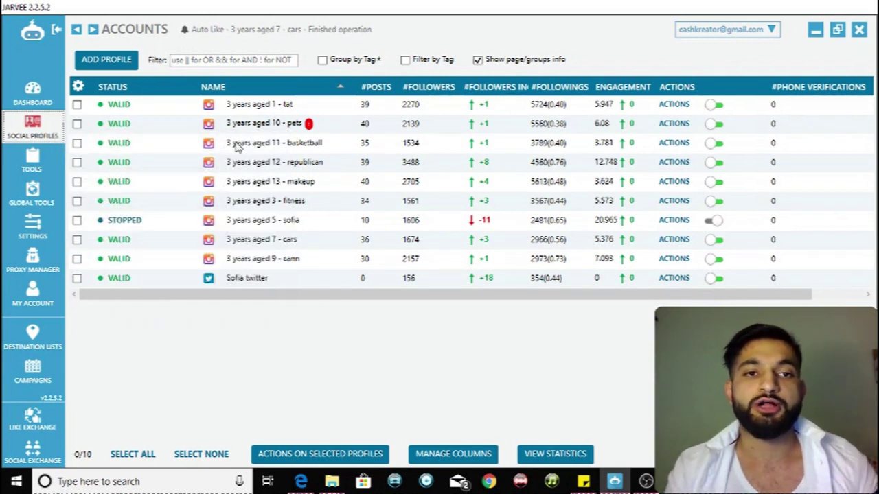
left_click(77, 125)
left_click(77, 125)
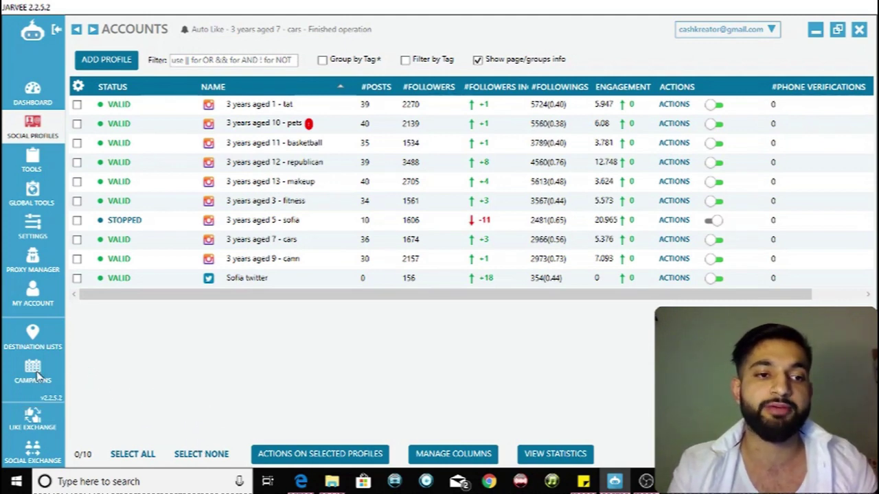
left_click(36, 372)
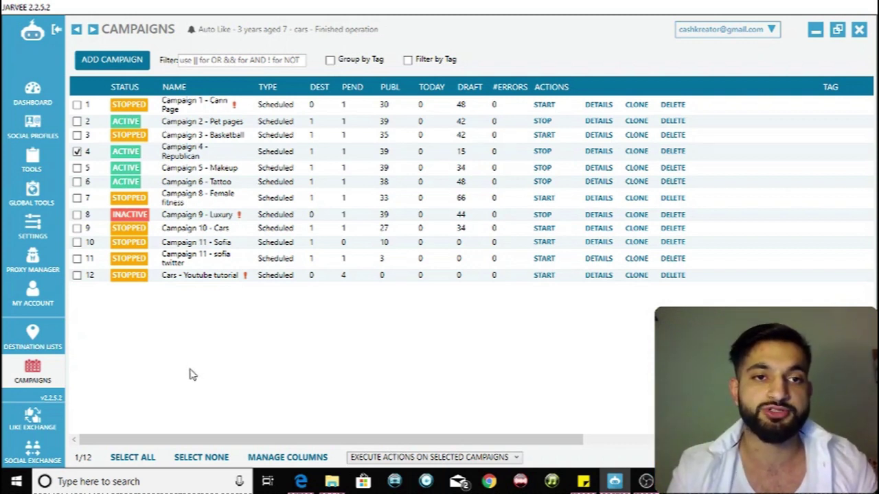
left_click(77, 151)
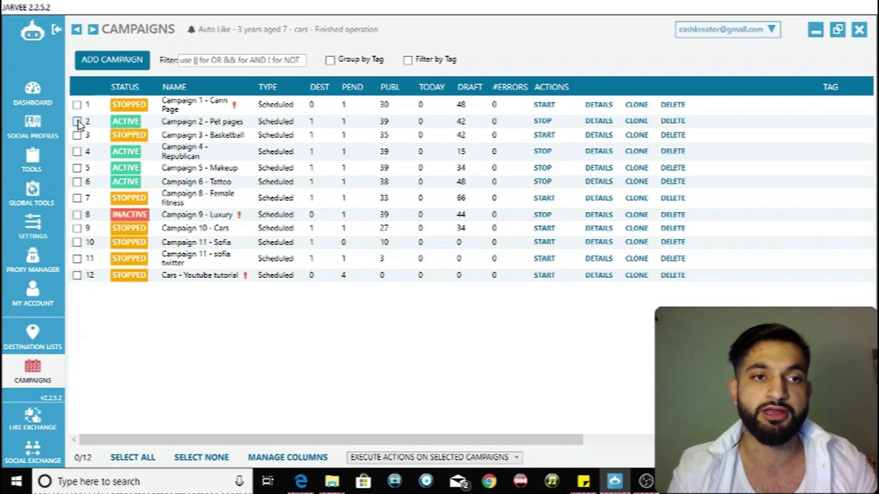
left_click(77, 121)
left_click(77, 122)
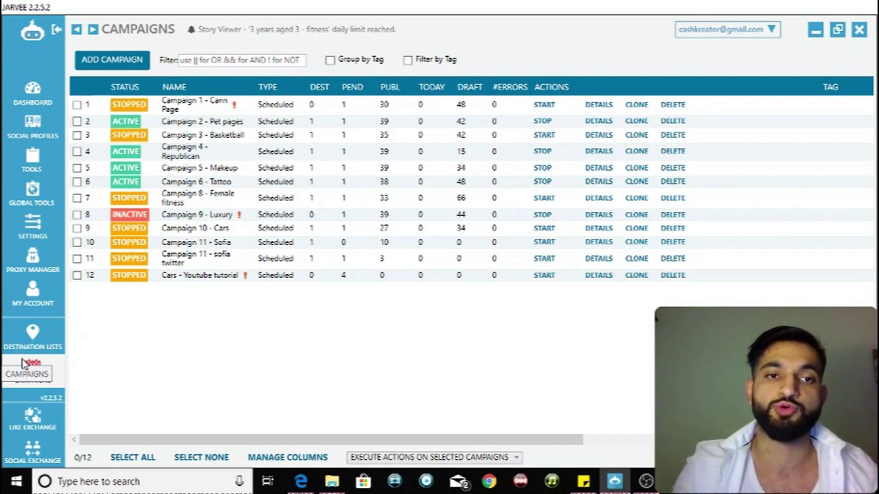
Open the Repost tool for the 3 years aged 10 - pets account and display its settings
left_click(32, 159)
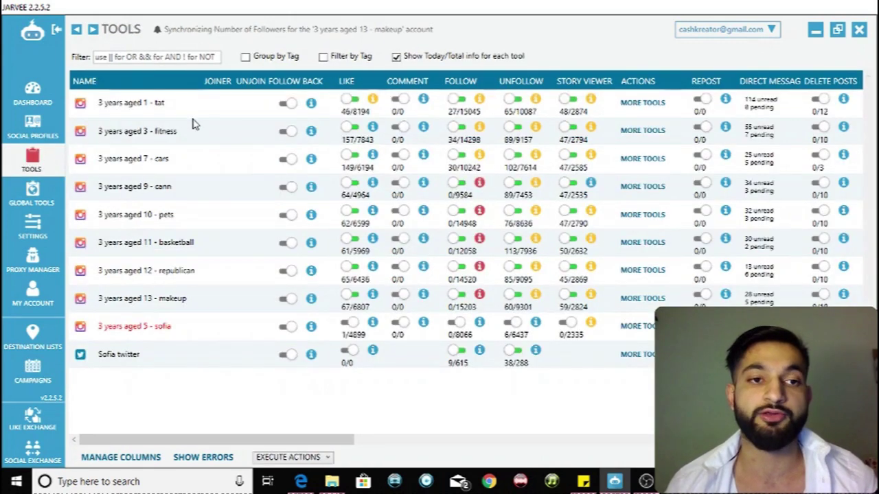
mouse_move(164, 225)
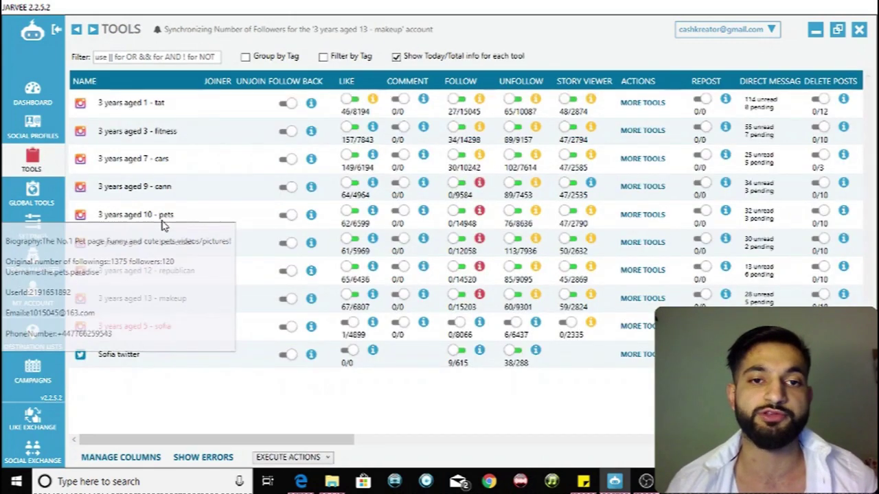
left_click(424, 211)
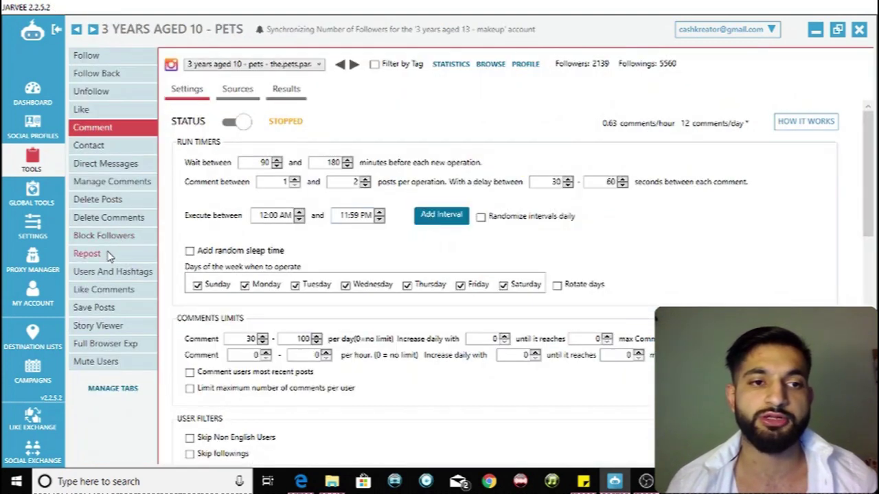
left_click(107, 256)
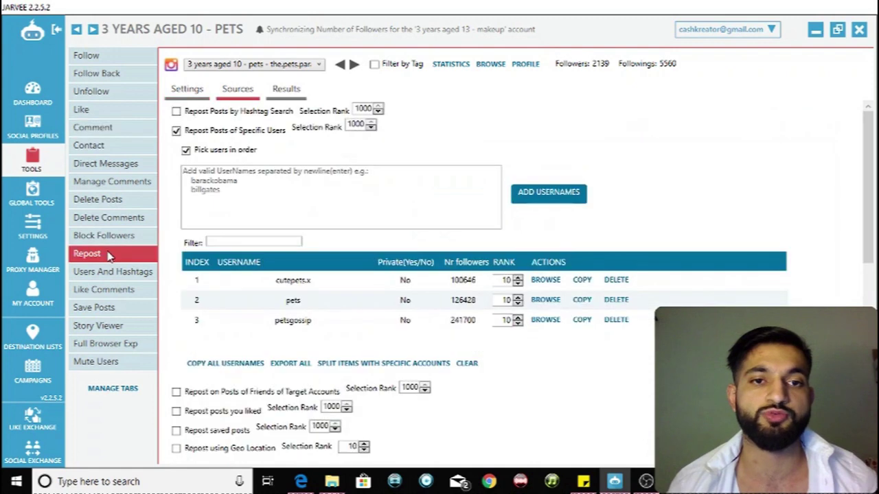
left_click(196, 96)
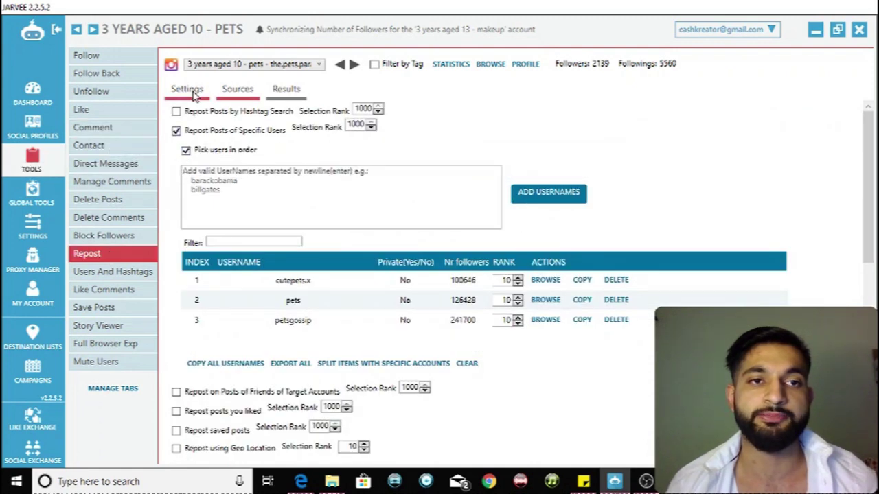
scroll(568, 118, "down", 1)
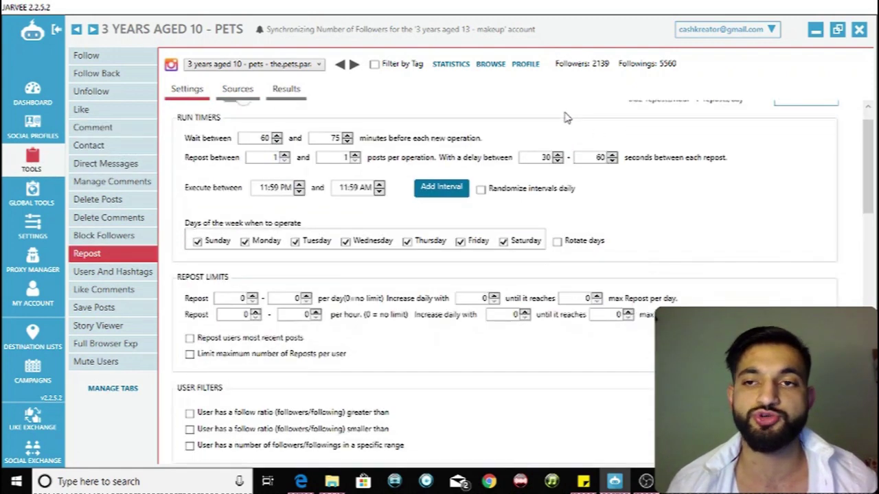
scroll(737, 186, "up", 1)
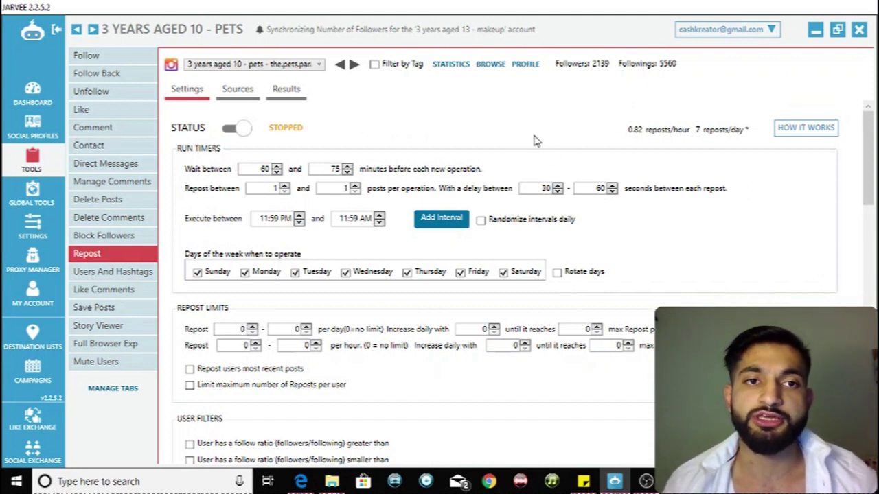
Open the repost sources and switch Repost Posts of Specific Users off and back on
left_click(240, 92)
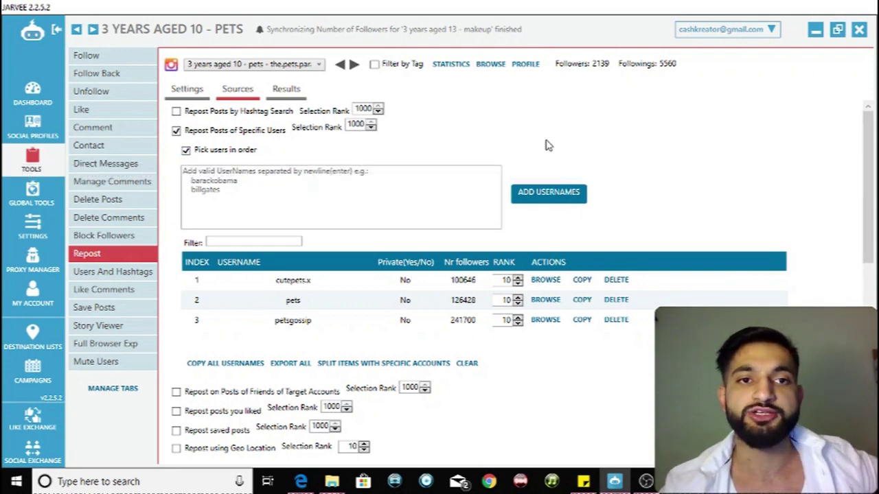
left_click(176, 130)
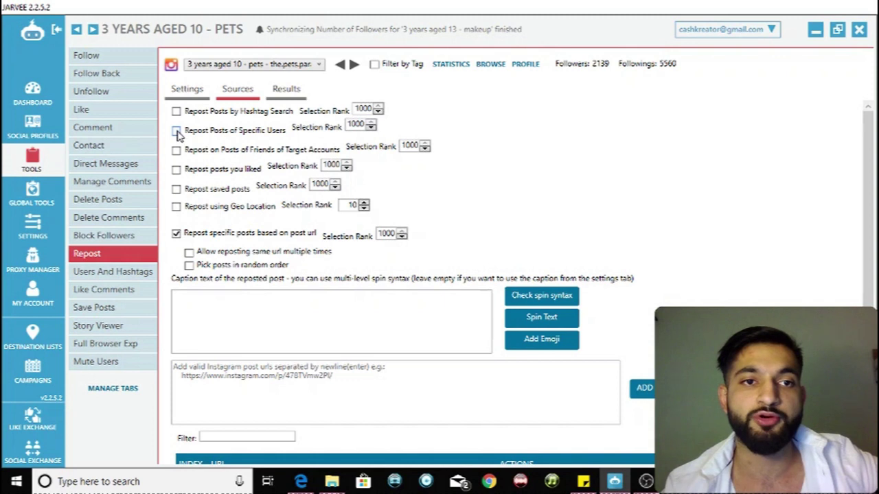
left_click(177, 131)
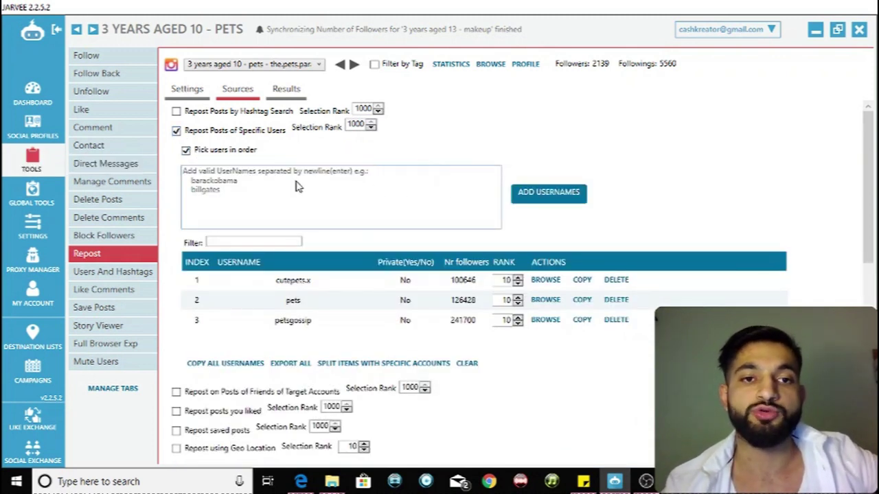
Enter kyliejenner as an example source username for reposting and clear the entry without adding it
left_click(235, 185)
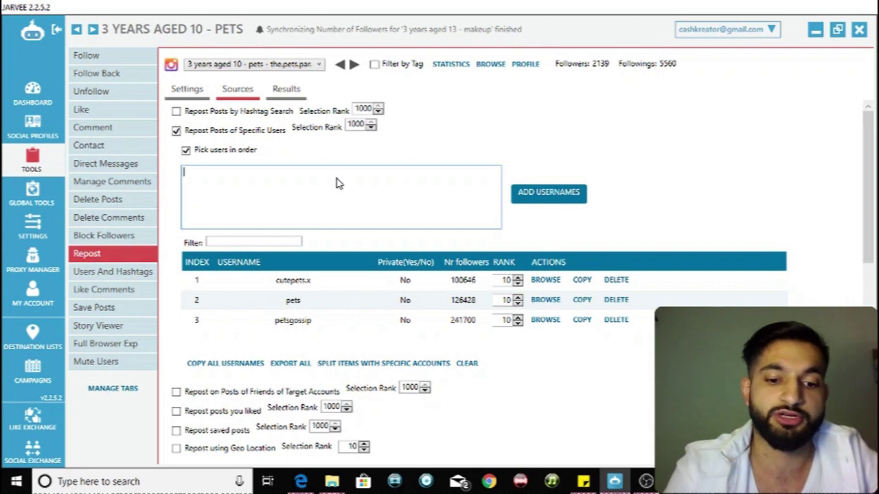
type("kyliejenner")
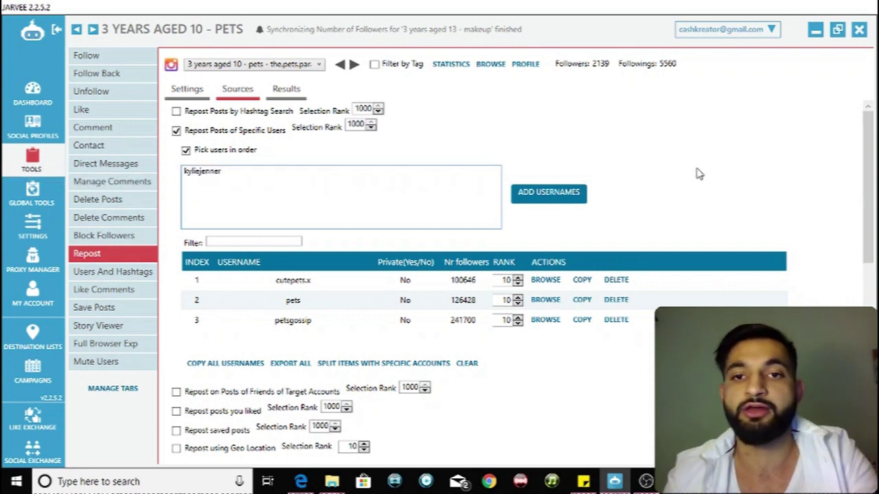
key("ctrl+a")
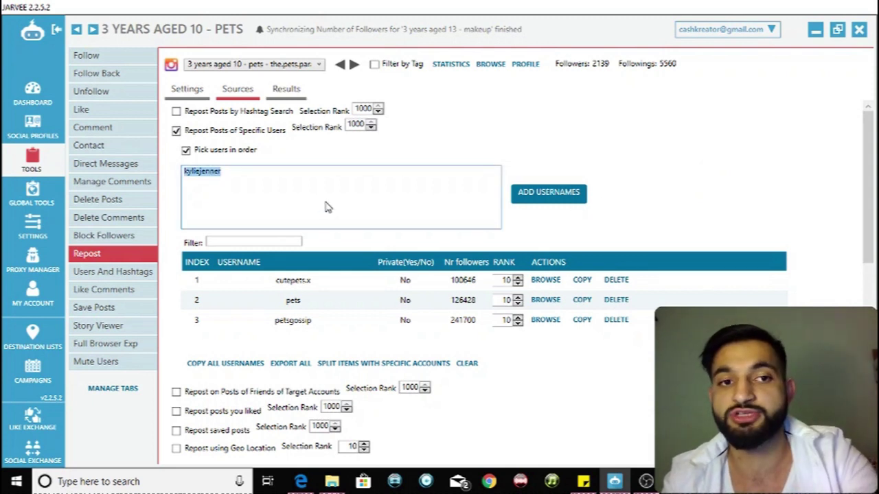
left_click(325, 207)
key("BackSpace")
key("BackSpace")
key("BackSpace")
key("BackSpace")
key("BackSpace")
key("BackSpace")
key("BackSpace")
key("BackSpace")
key("BackSpace")
key("BackSpace")
key("BackSpace")
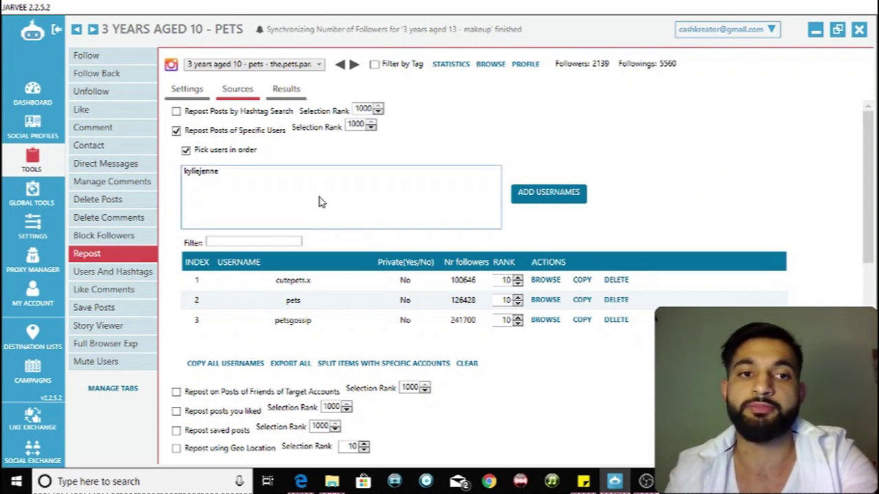
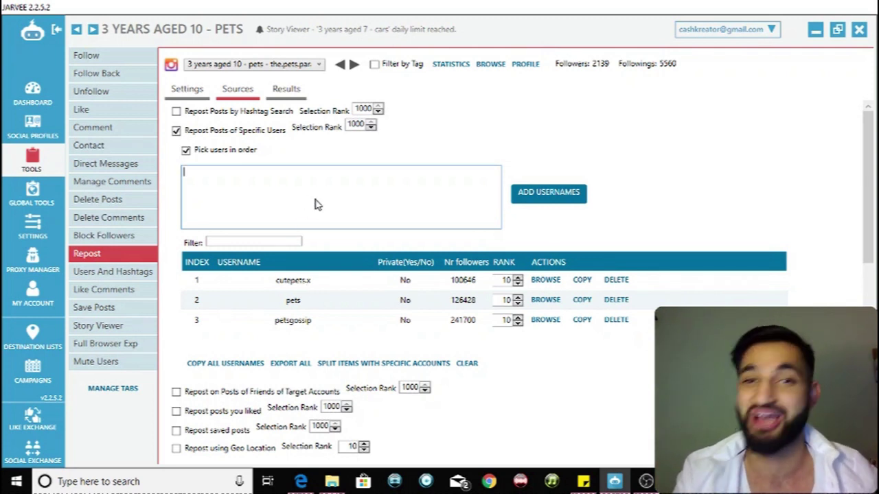
Return to the repost settings and set the wait before each new operation to between 90 and 150 minutes
scroll(313, 201, "down", 1)
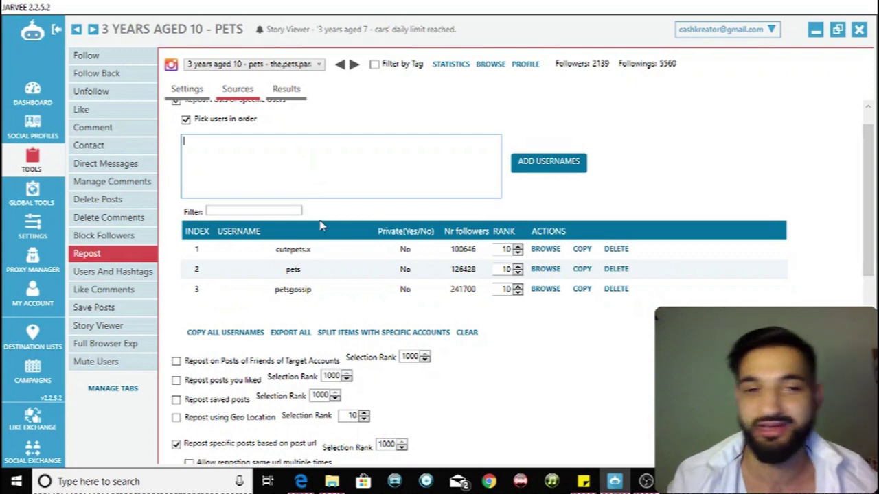
scroll(329, 271, "down", 1)
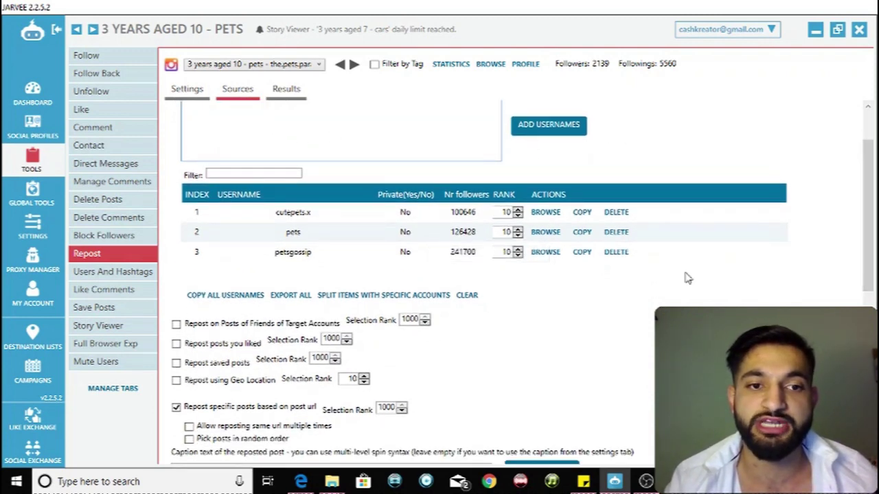
left_click_drag(873, 264, 873, 109)
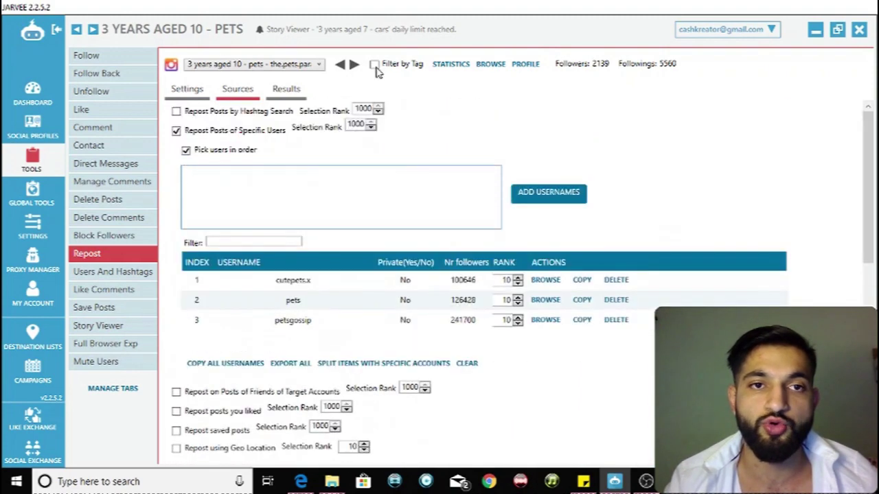
left_click(189, 92)
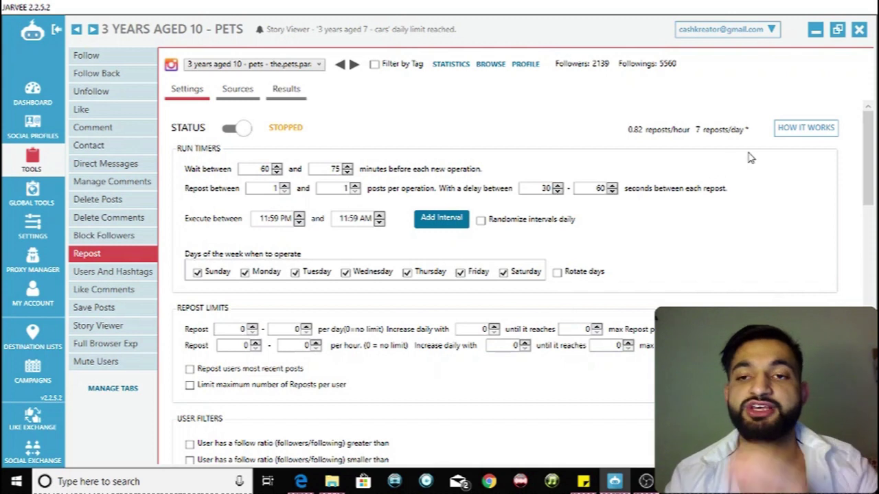
mouse_move(747, 131)
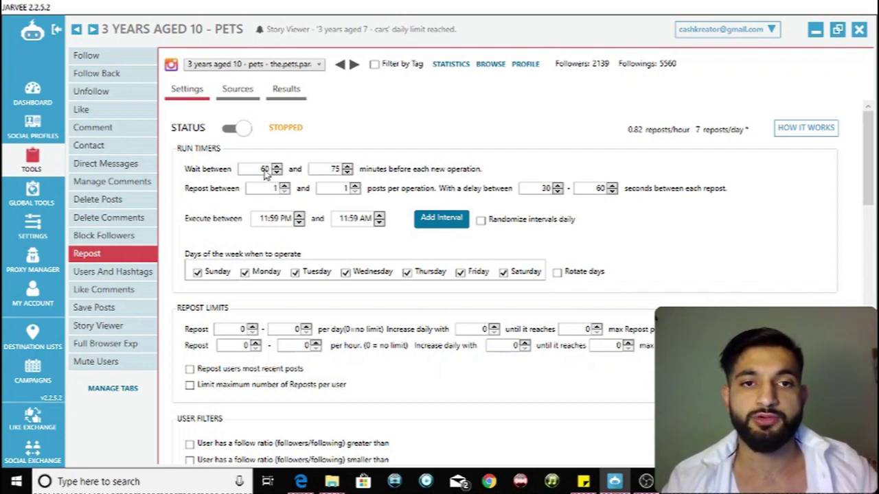
double_click(334, 170)
type("90")
double_click(333, 170)
type("150")
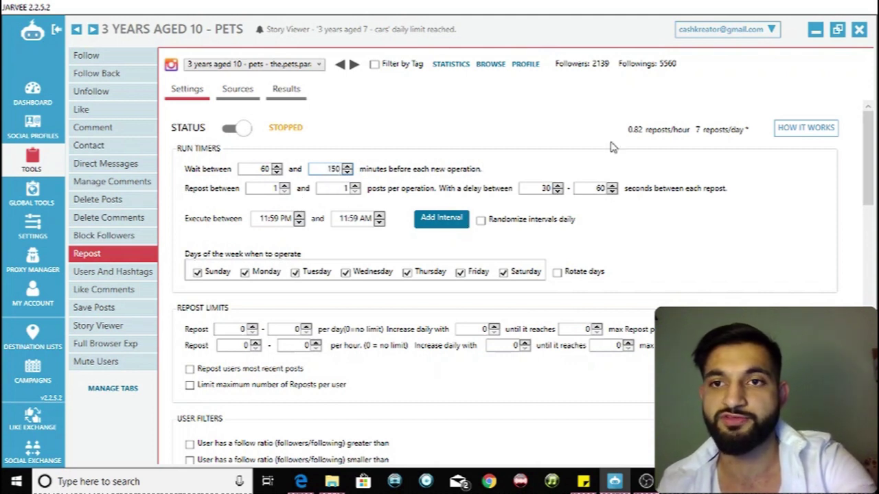
double_click(261, 169)
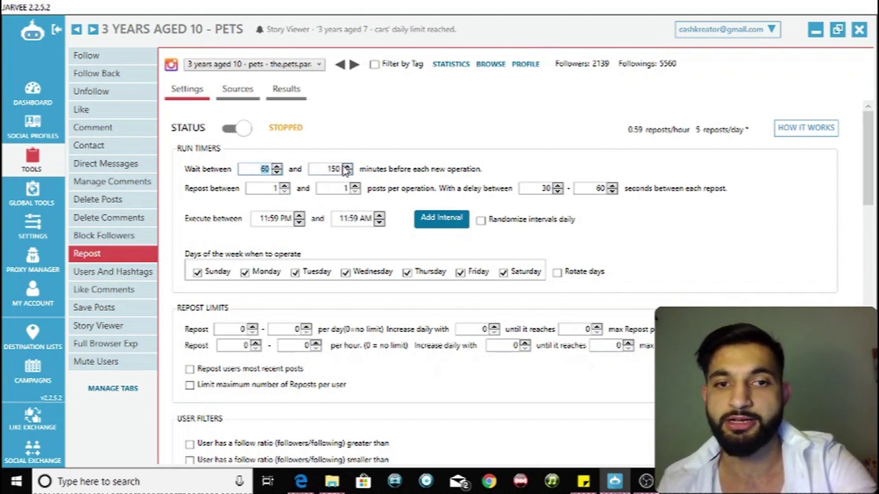
type("90")
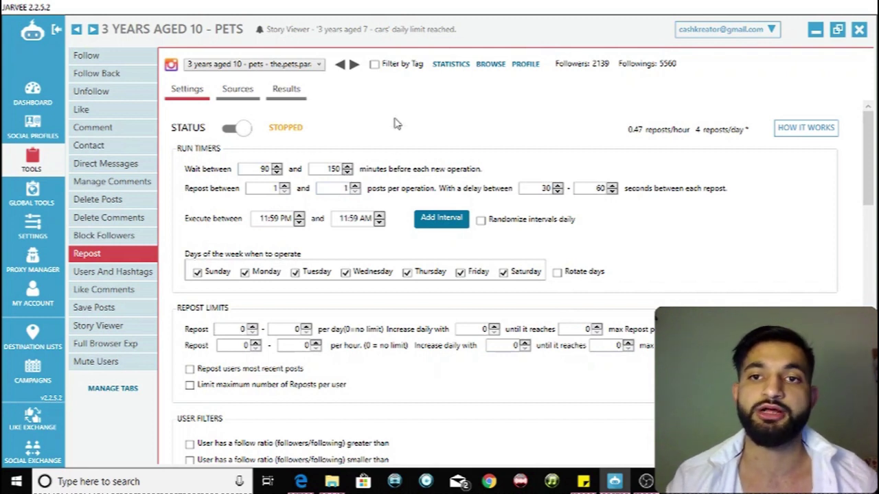
Exclude Sunday from the days of the week when reposting operates
left_click(258, 193)
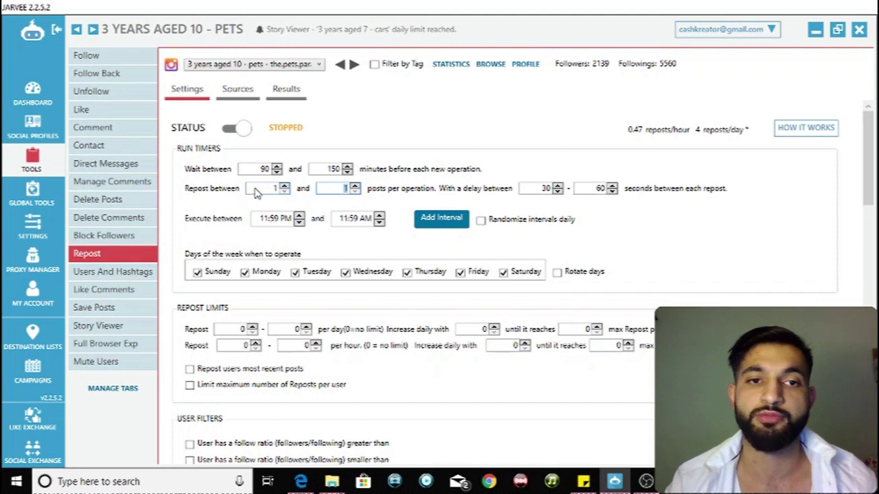
left_click(341, 192)
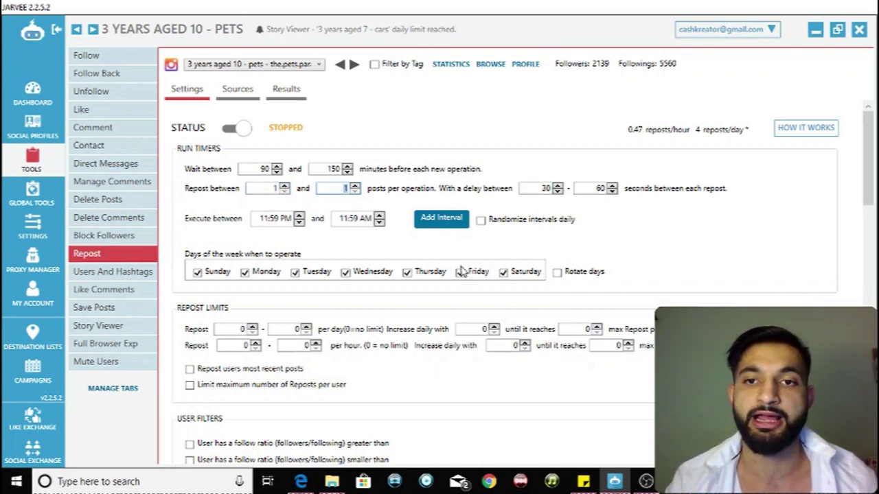
left_click(265, 219)
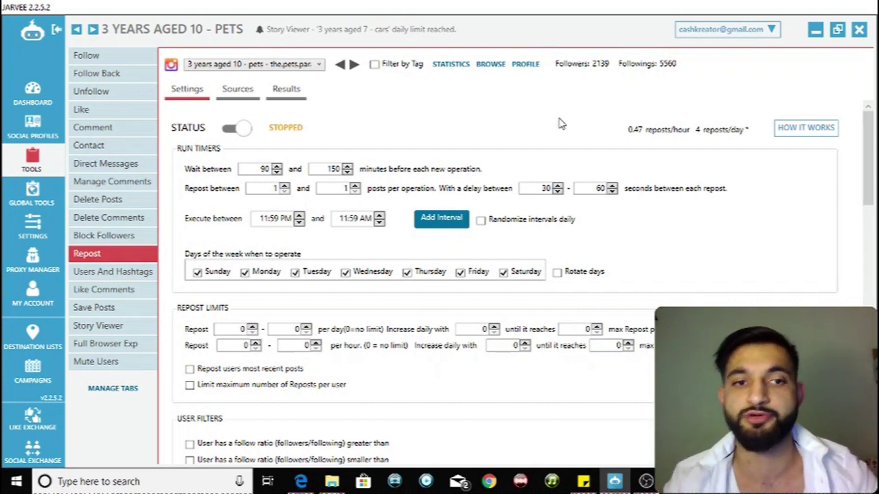
left_click(504, 272)
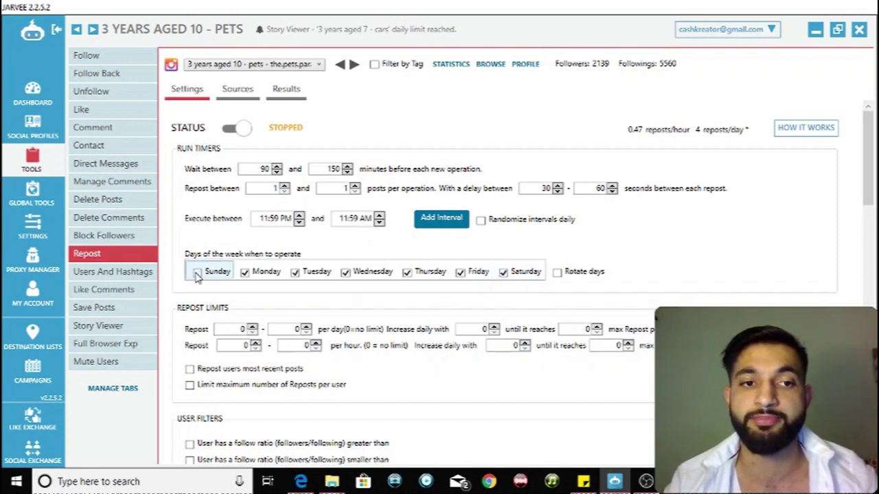
Switch the post filter for reposting only above a given engagement level off and back on
left_click_drag(874, 167, 867, 268)
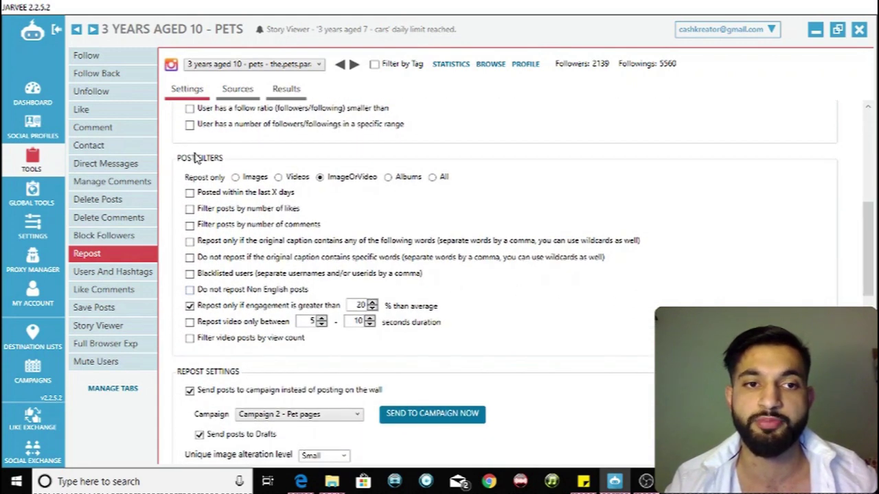
left_click(190, 307)
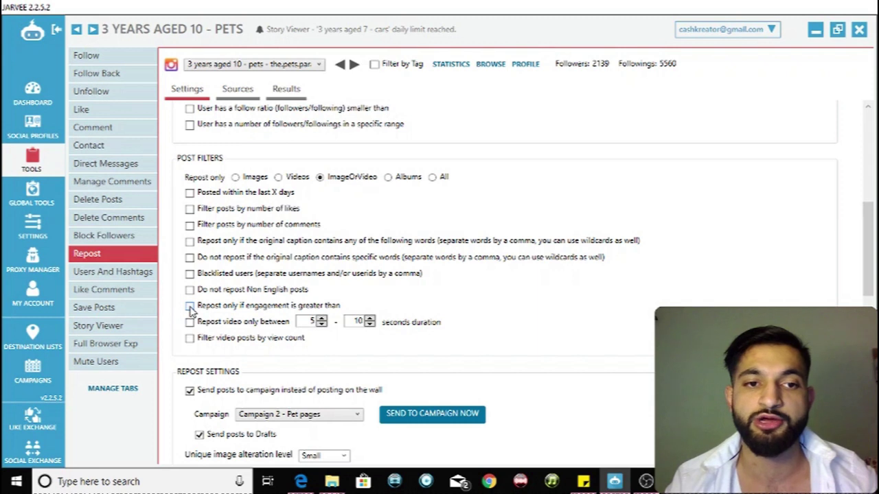
left_click(190, 306)
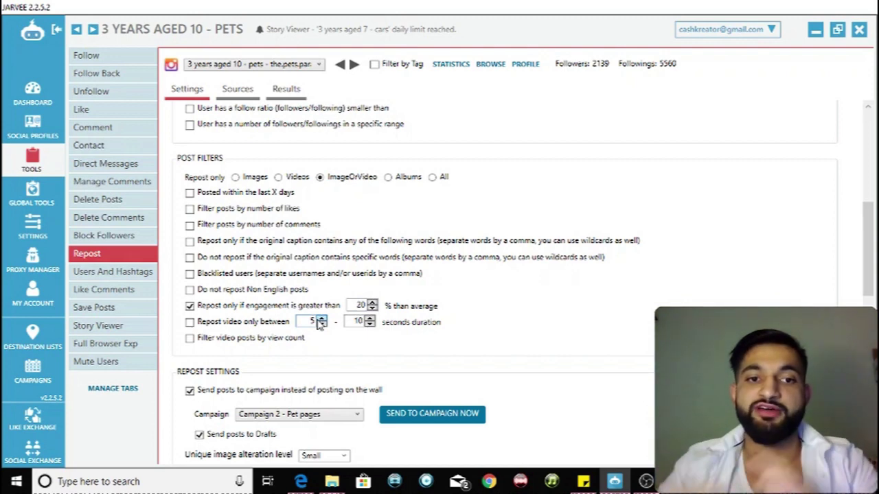
Examine the repost settings, the post caption text and the dynamic hashtag options for the pets account
scroll(665, 267, "down", 6)
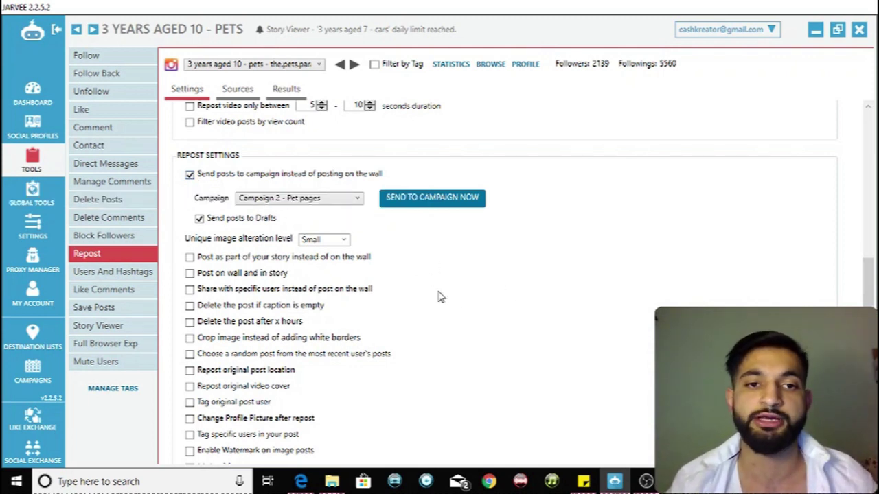
scroll(450, 329, "down", 3)
scroll(447, 331, "down", 10)
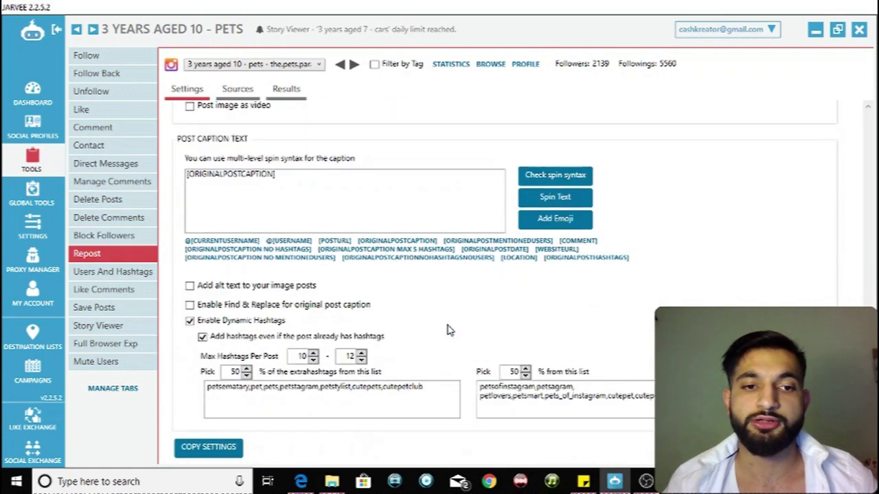
scroll(413, 230, "up", 2)
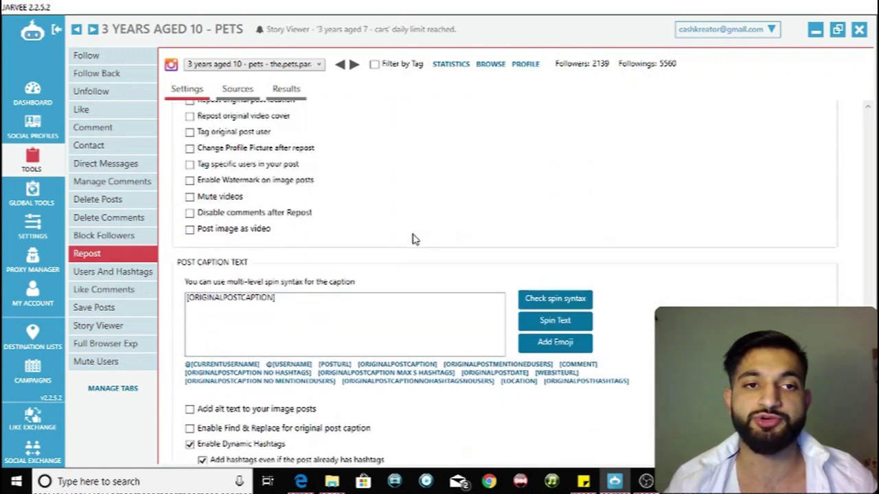
scroll(414, 239, "down", 2)
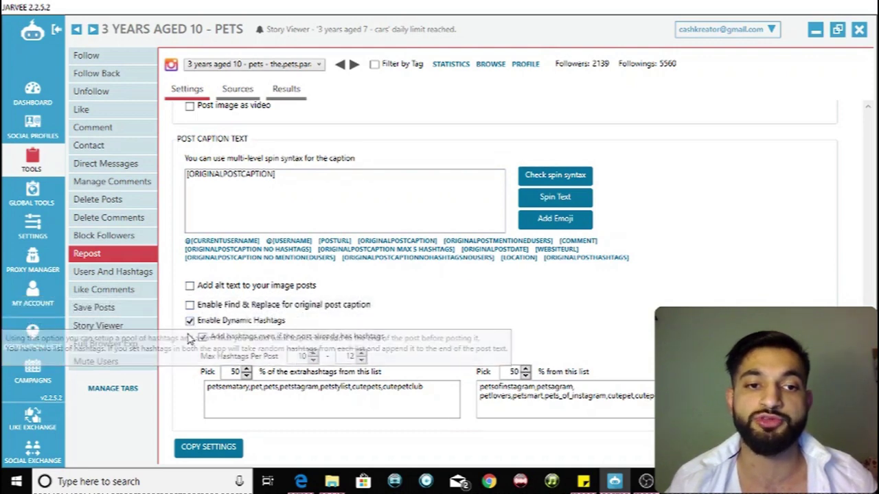
mouse_move(197, 326)
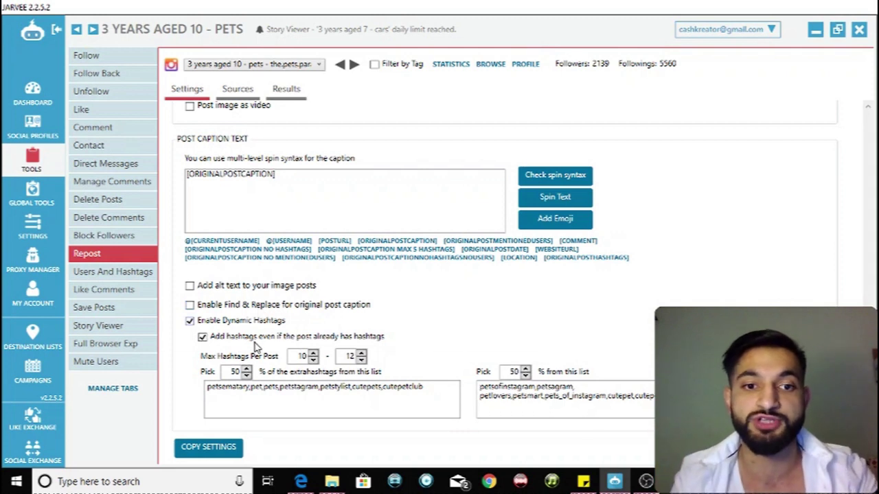
Examine the hashtags entered in the two dynamic hashtag lists and the percentage picked from each
left_click(269, 391)
left_click_drag(269, 389, 280, 386)
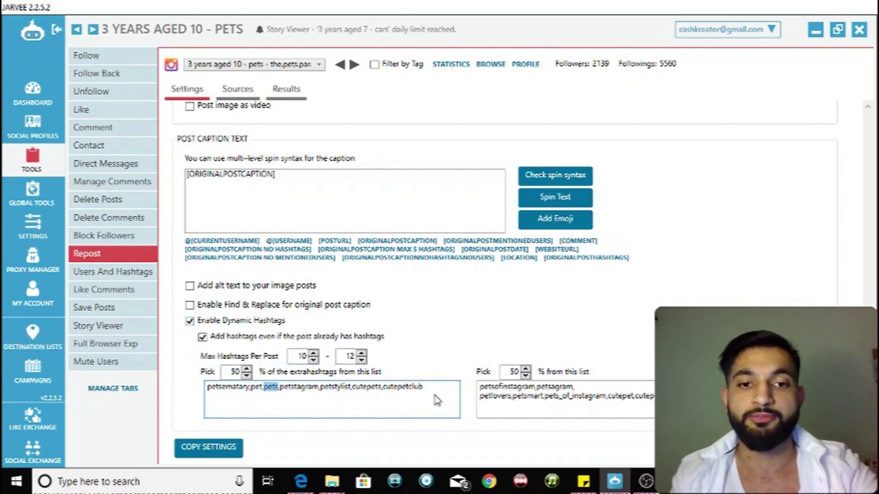
left_click_drag(434, 400, 269, 398)
left_click_drag(610, 396, 458, 381)
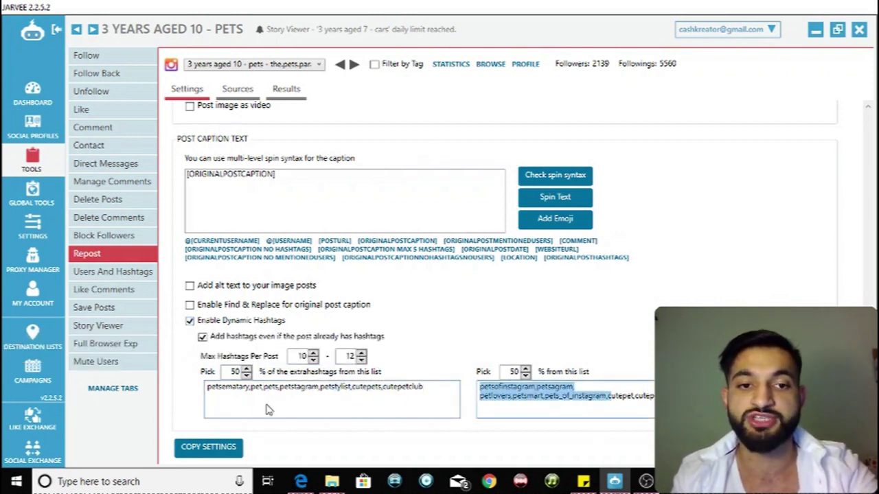
left_click(267, 410)
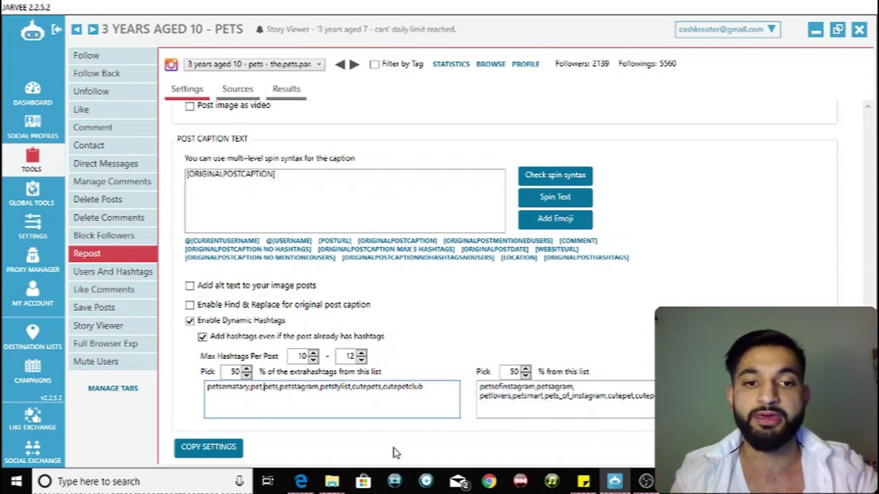
left_click_drag(303, 398, 235, 399)
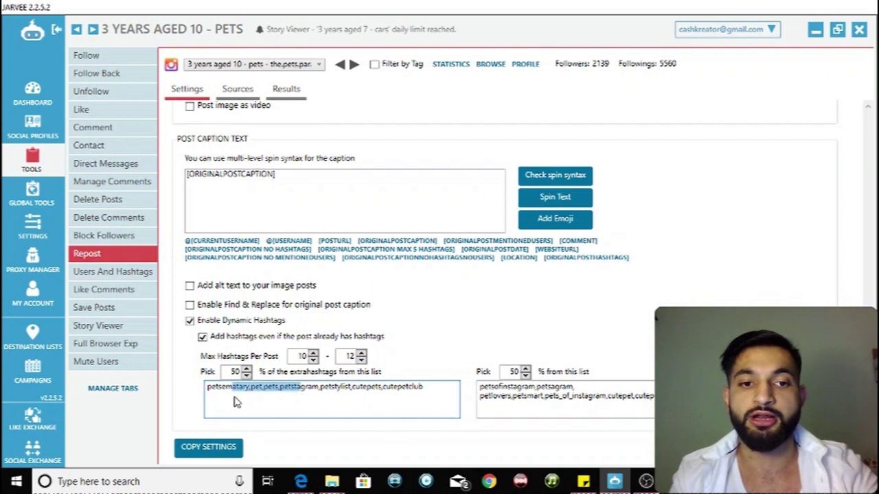
left_click_drag(314, 401, 377, 392)
left_click_drag(523, 397, 582, 398)
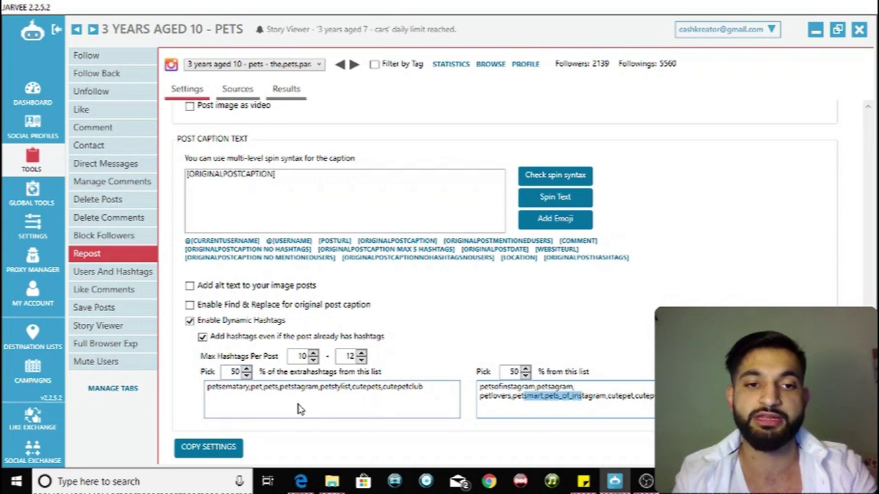
left_click_drag(362, 389, 207, 390)
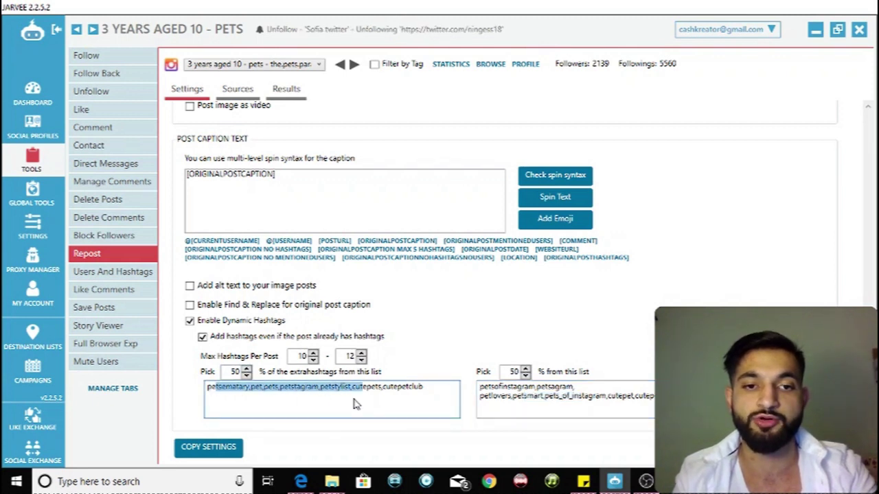
Set the maximum number of dynamic hashtags per post to between 6 and 8
left_click(559, 412)
left_click(300, 358)
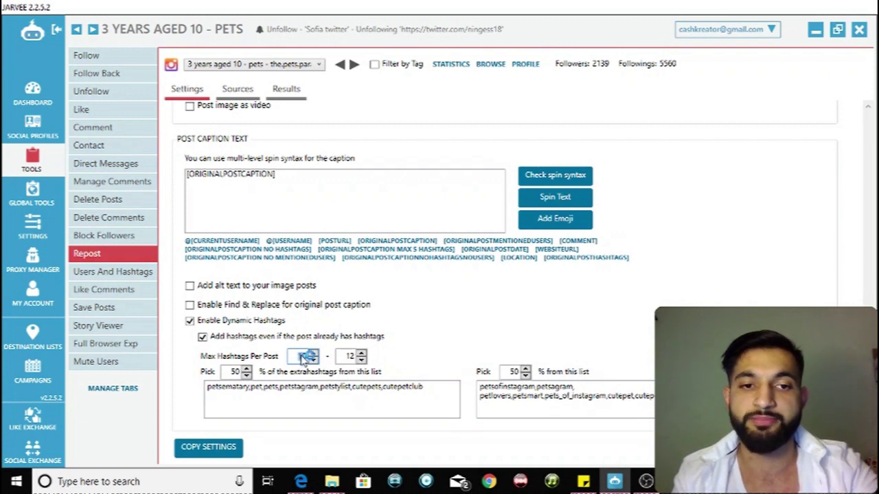
type("6")
left_click(349, 358)
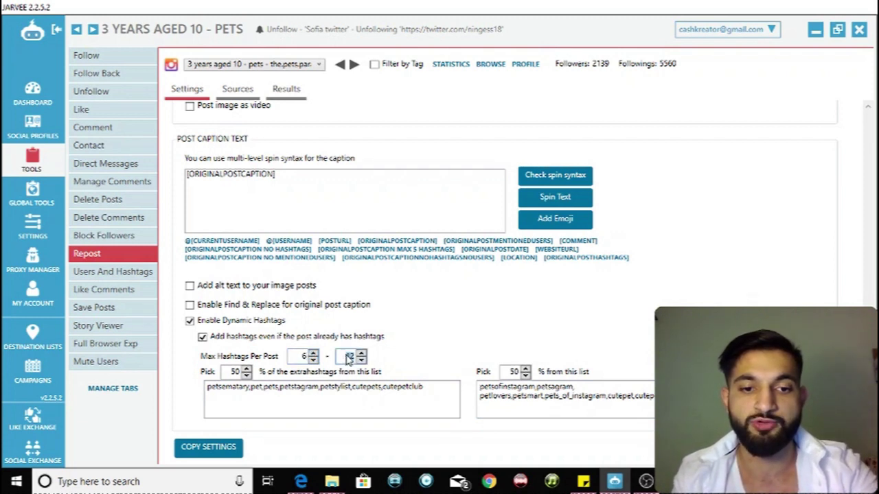
type("8")
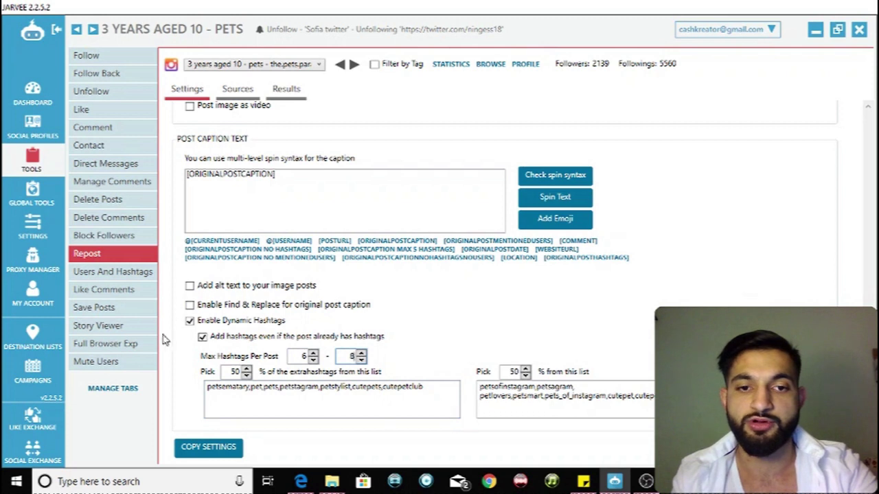
left_click(317, 386)
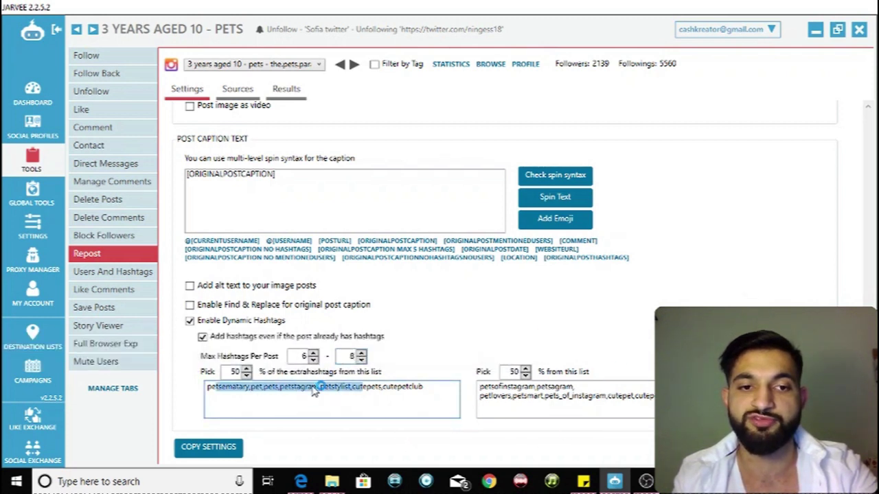
left_click(570, 395)
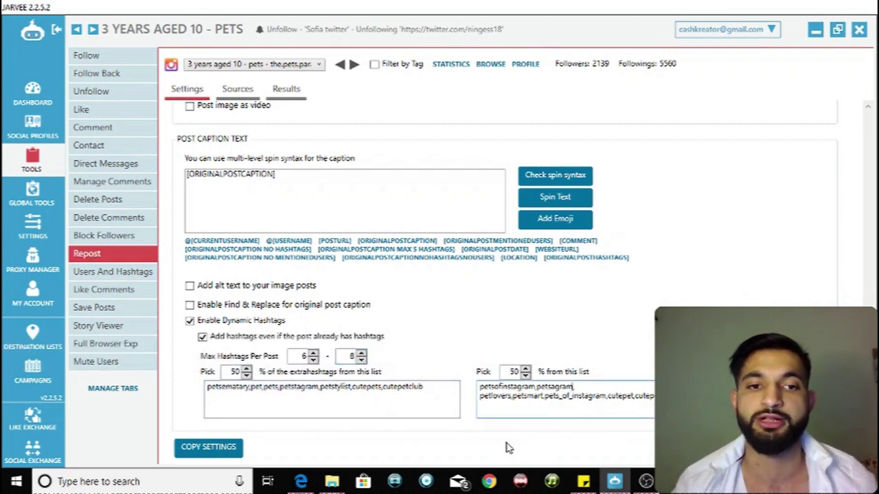
type(",")
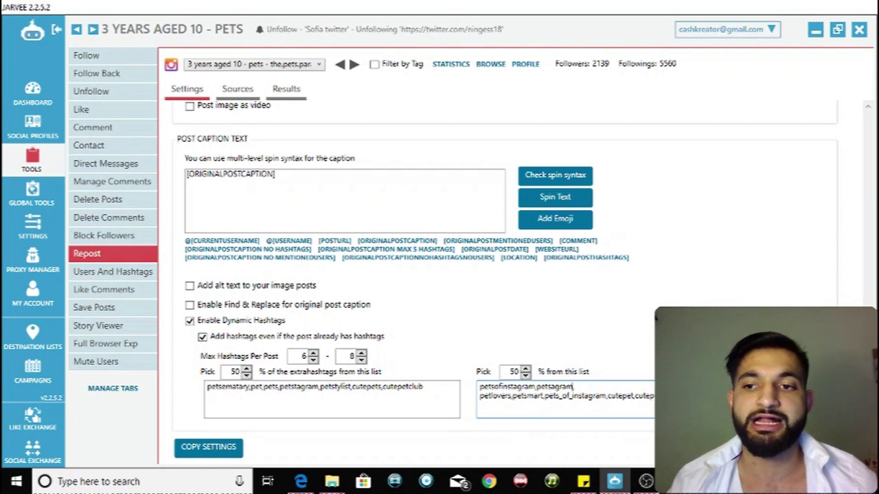
Review the repost run timers and the specific-user sources, and start the Repost tool for the pets account
scroll(504, 275, "up", 5)
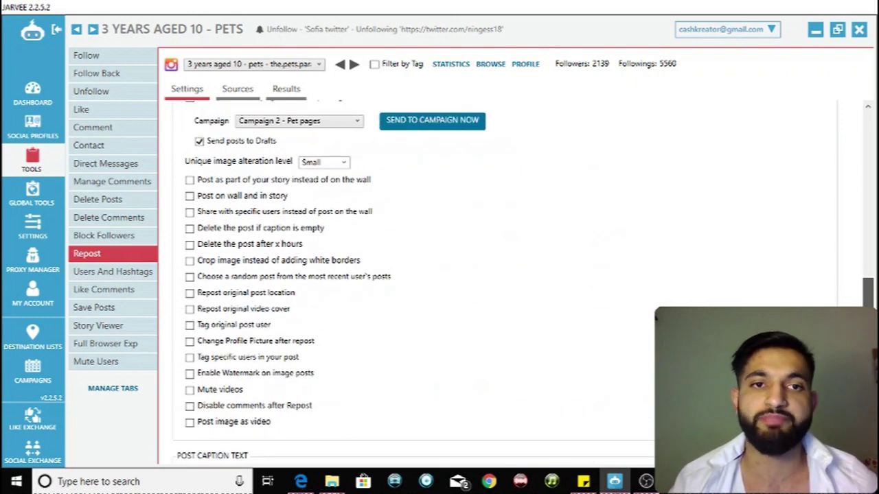
scroll(504, 275, "up", 1)
scroll(505, 275, "up", 10)
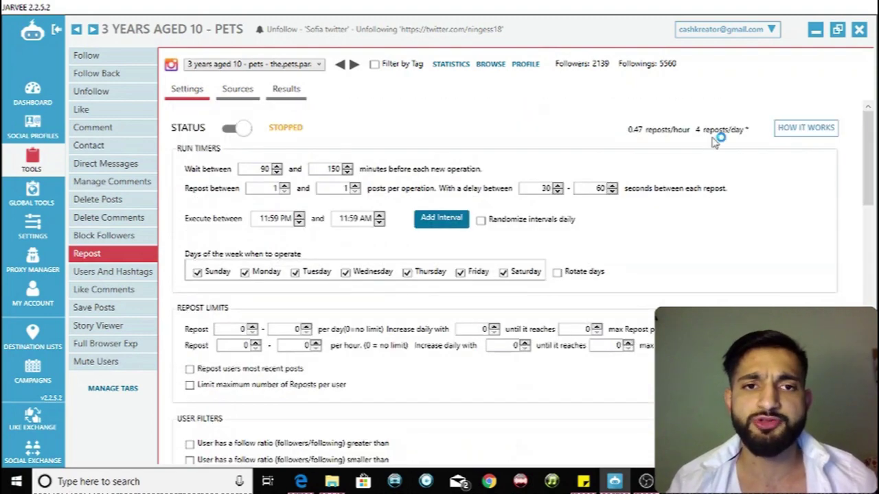
scroll(505, 274, "down", 10)
scroll(505, 275, "up", 10)
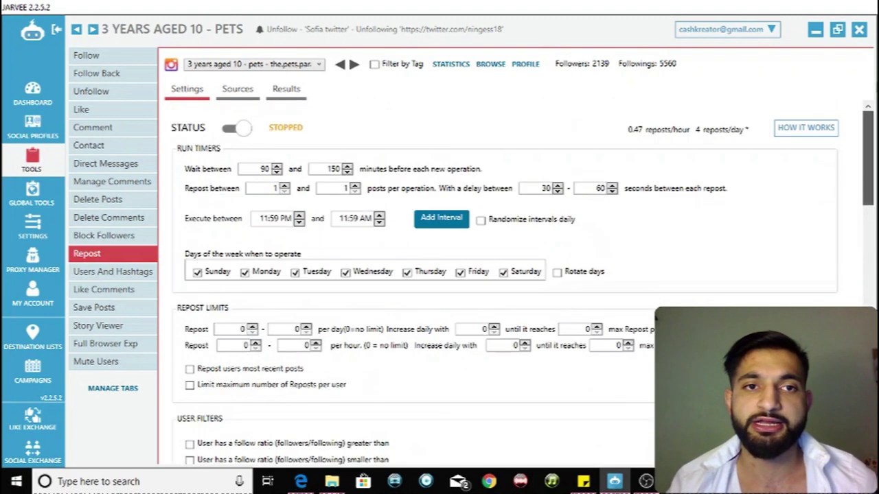
left_click(239, 91)
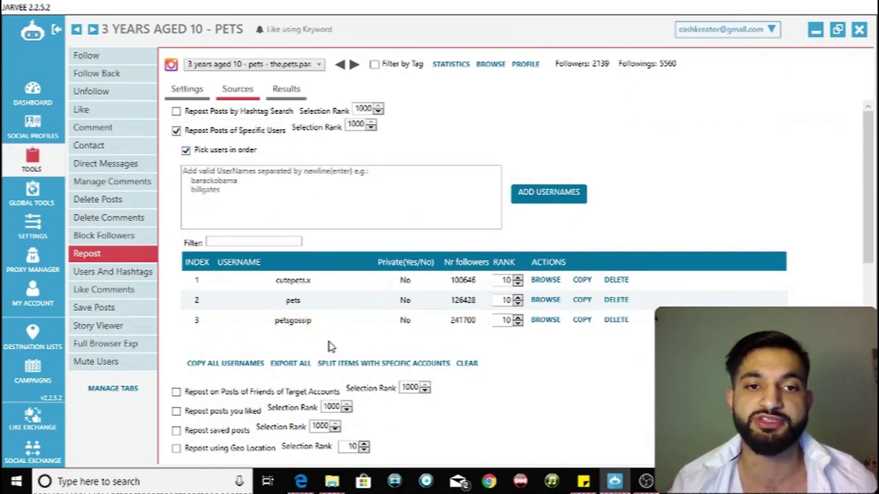
left_click(186, 90)
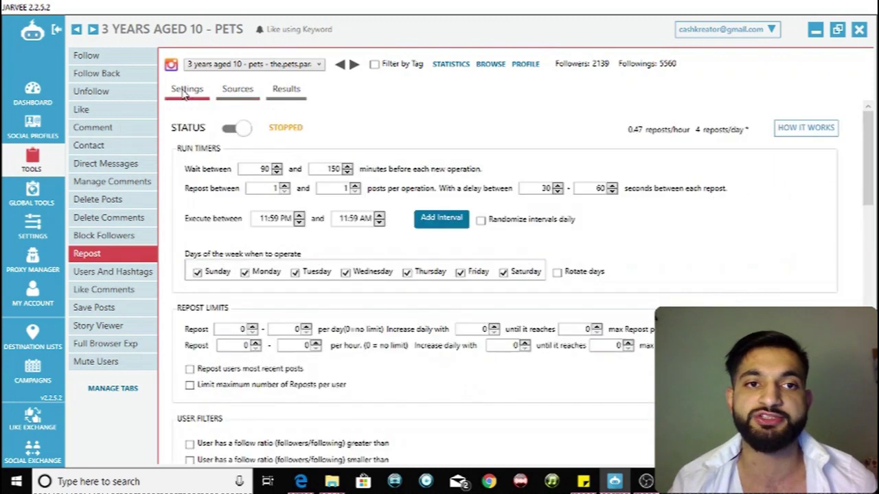
left_click(237, 130)
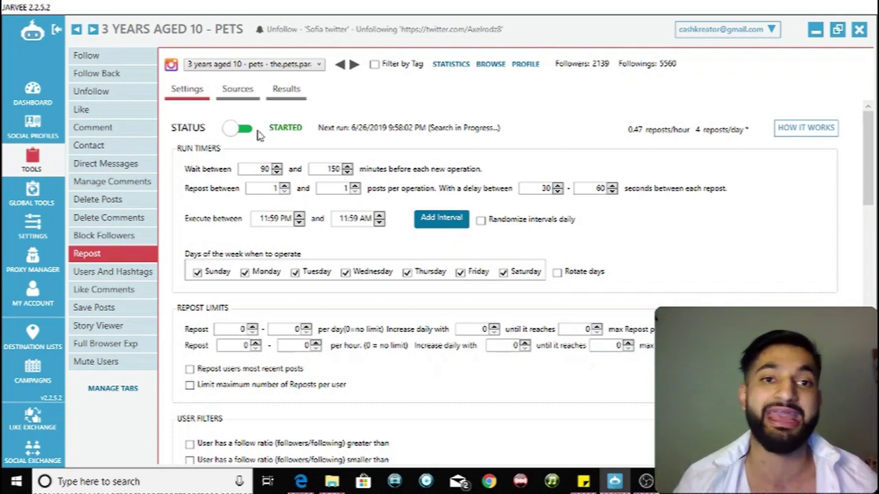
Examine the repost results, checking the dates, source usernames and captions of posts sent to Campaign 2 - Pet pages
left_click(275, 94)
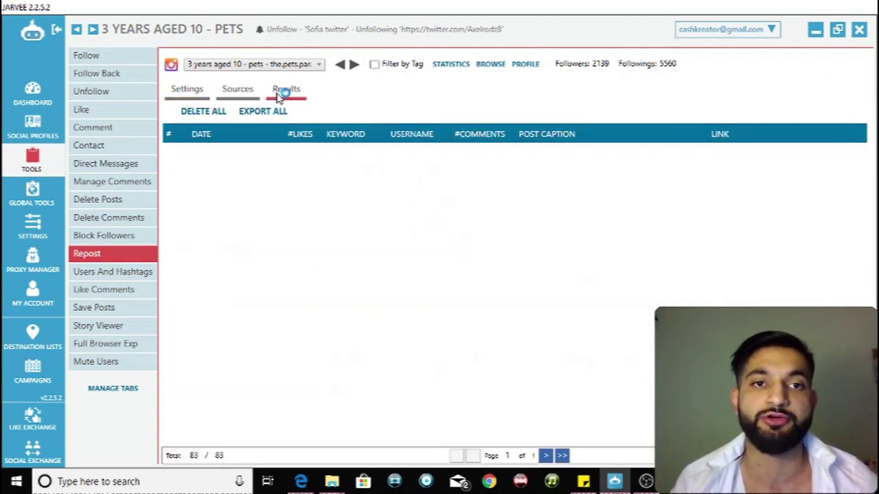
scroll(230, 353, "down", 10)
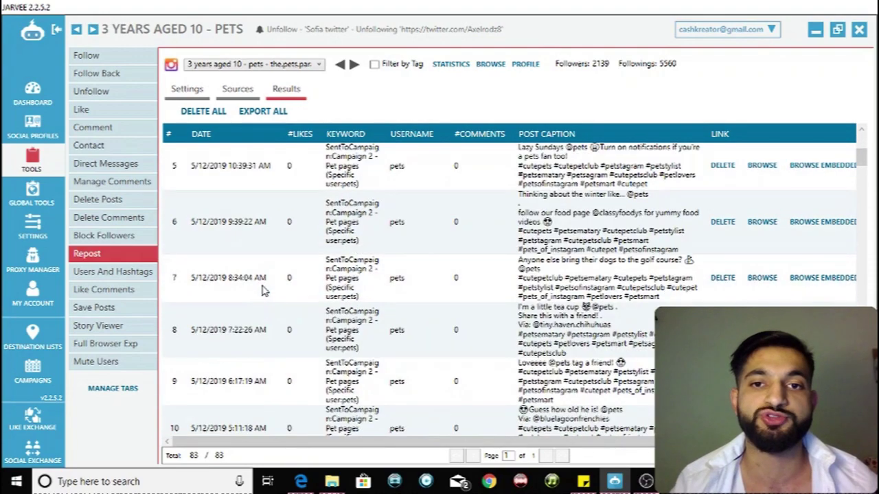
scroll(264, 288, "down", 14)
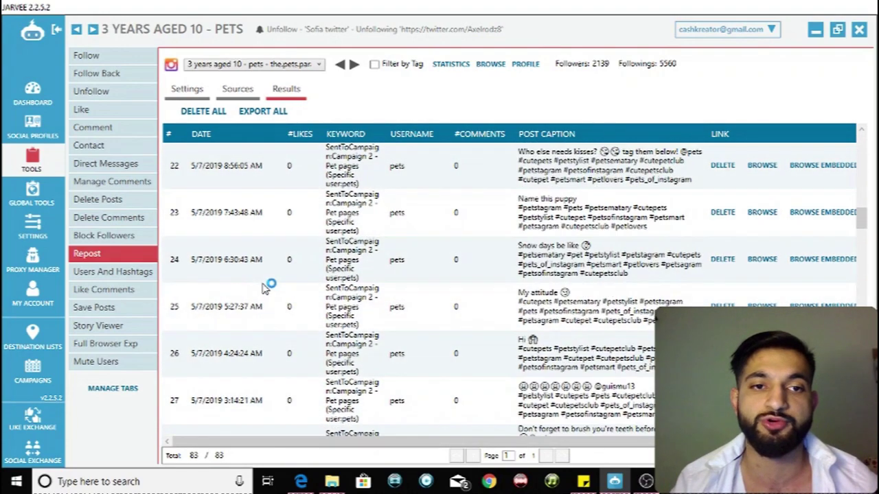
scroll(264, 288, "down", 17)
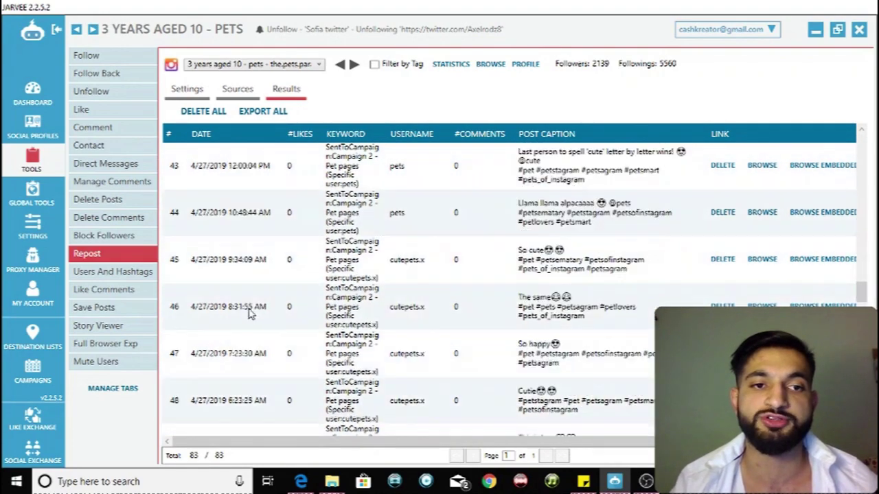
scroll(249, 310, "down", 14)
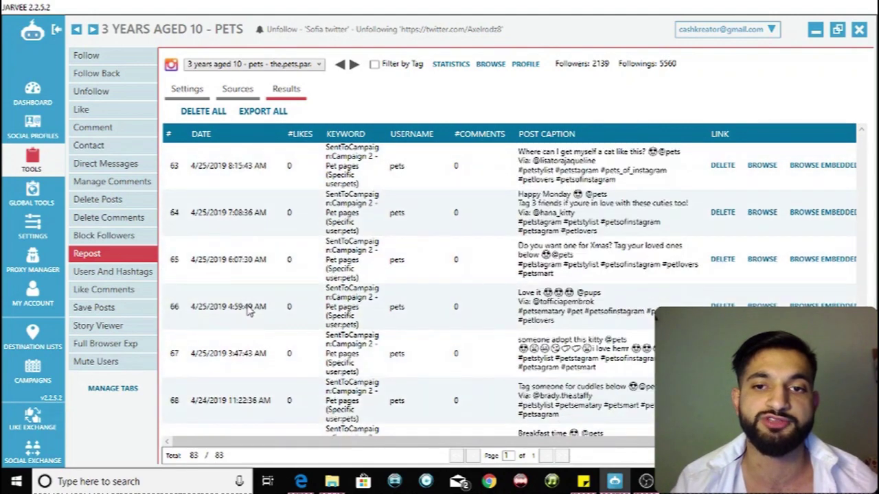
scroll(247, 331, "down", 6)
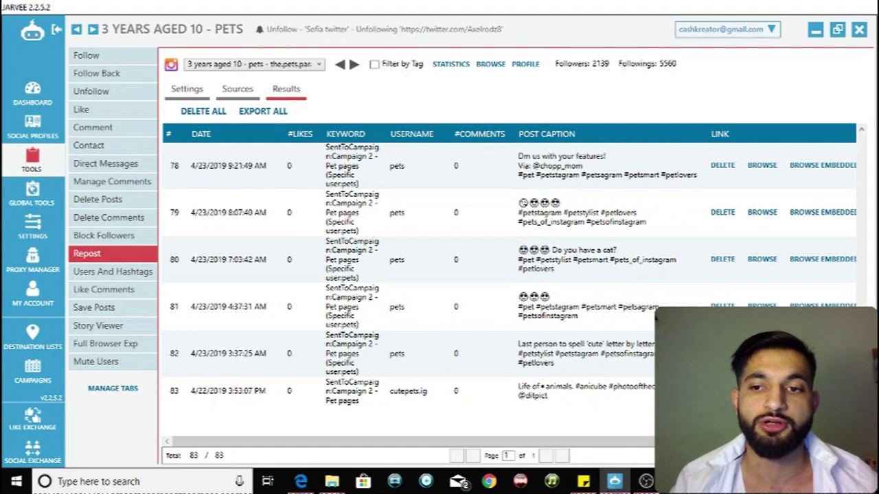
scroll(509, 290, "up", 16)
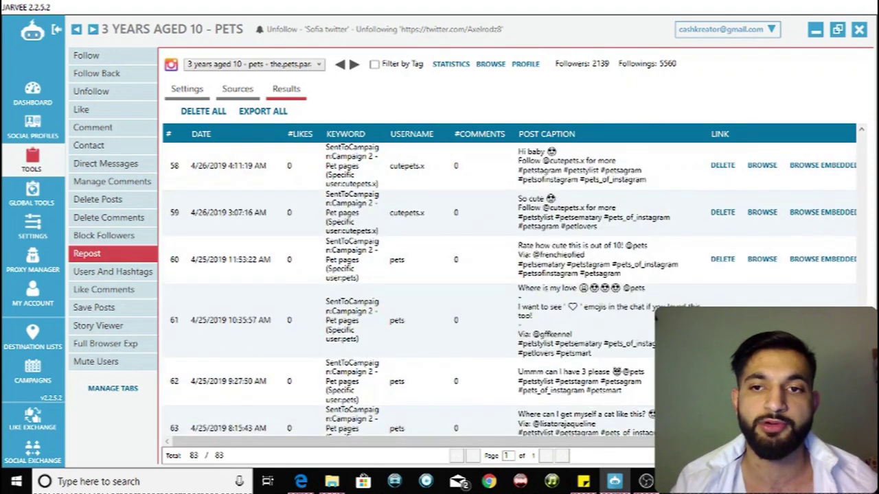
scroll(509, 290, "up", 10)
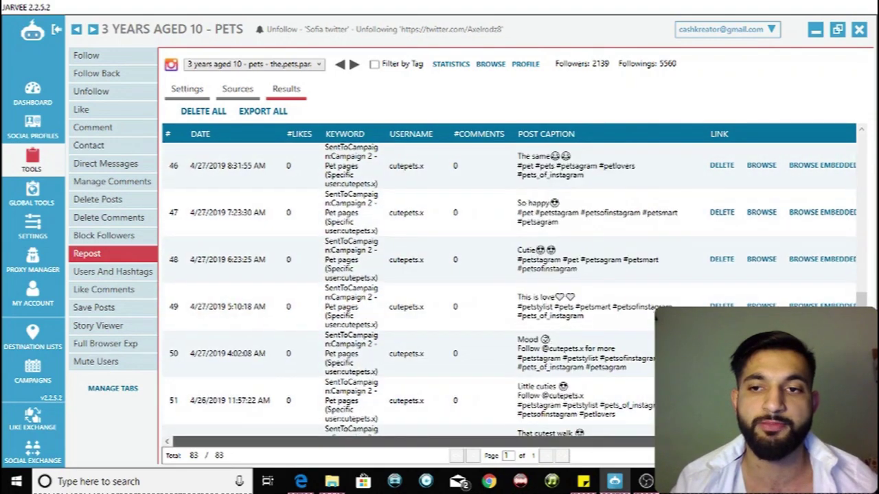
scroll(871, 300, "up", 3)
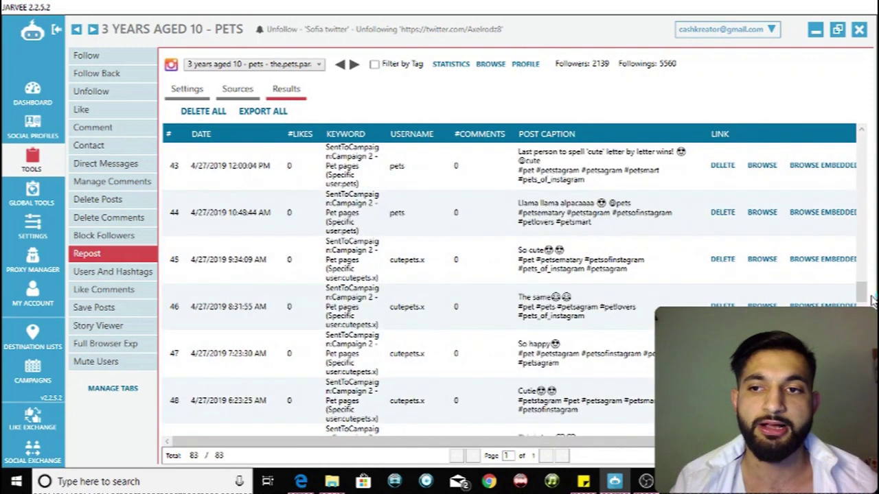
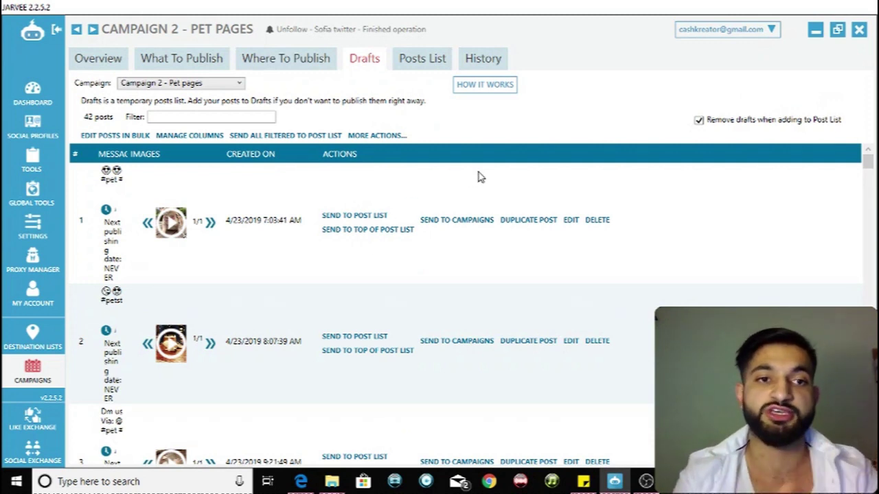
Look through the drafts of Campaign 2 - Pet pages to examine the reposted content collected there
scroll(720, 252, "down", 3)
scroll(721, 252, "down", 10)
scroll(702, 272, "down", 5)
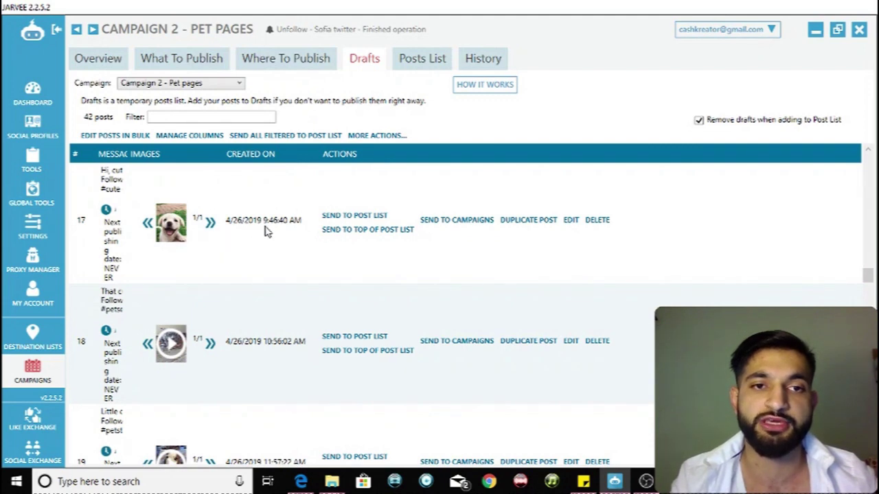
scroll(482, 287, "down", 8)
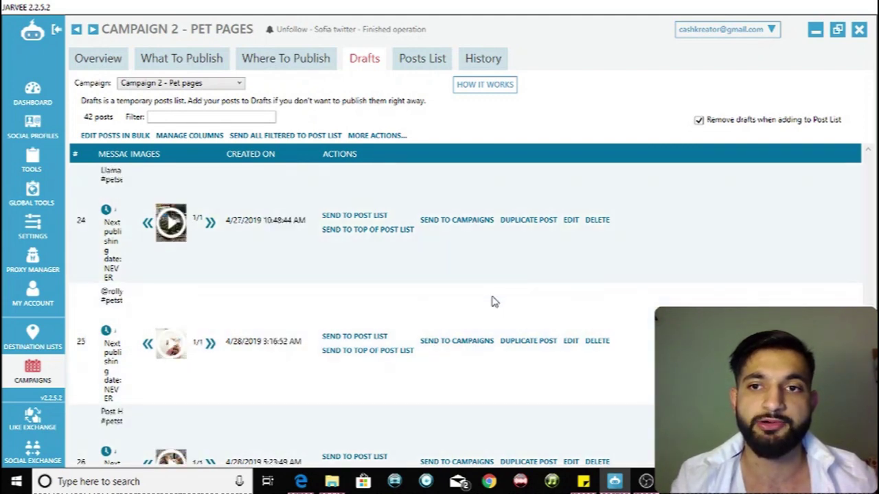
Check the caption and hashtags of the "I want a bunny now" draft, and send that draft to the Posts List
scroll(446, 294, "down", 5)
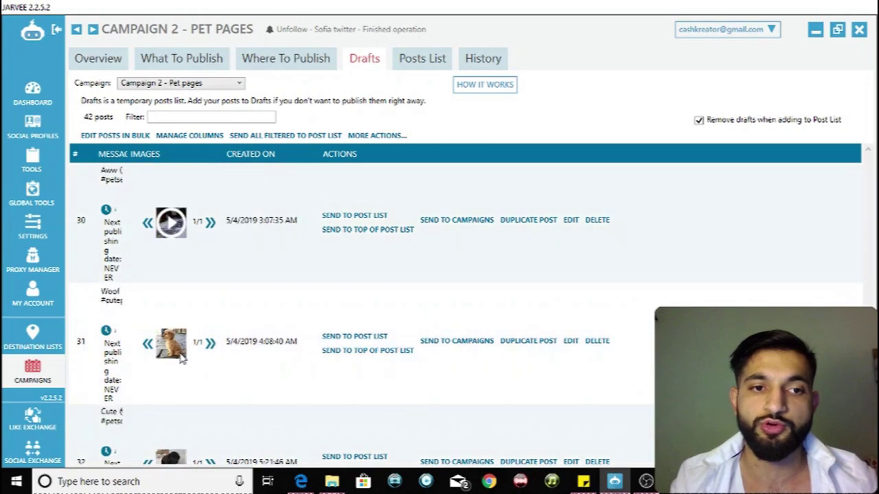
mouse_move(182, 358)
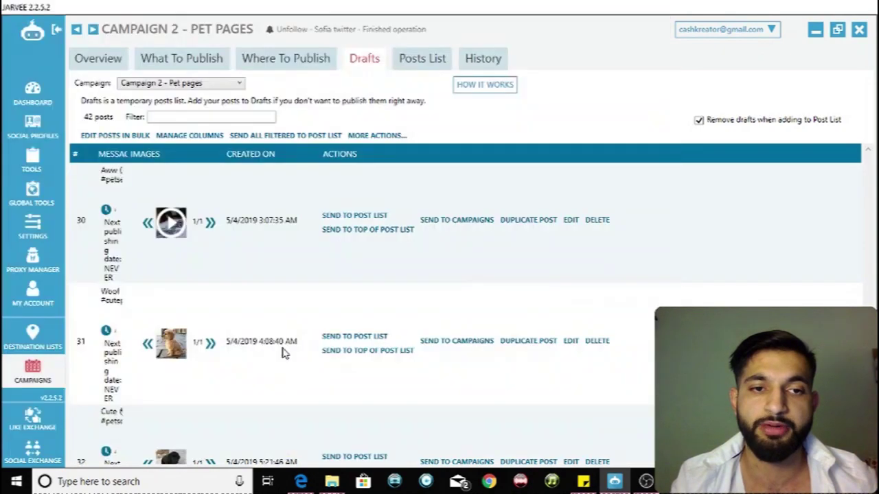
scroll(281, 353, "down", 3)
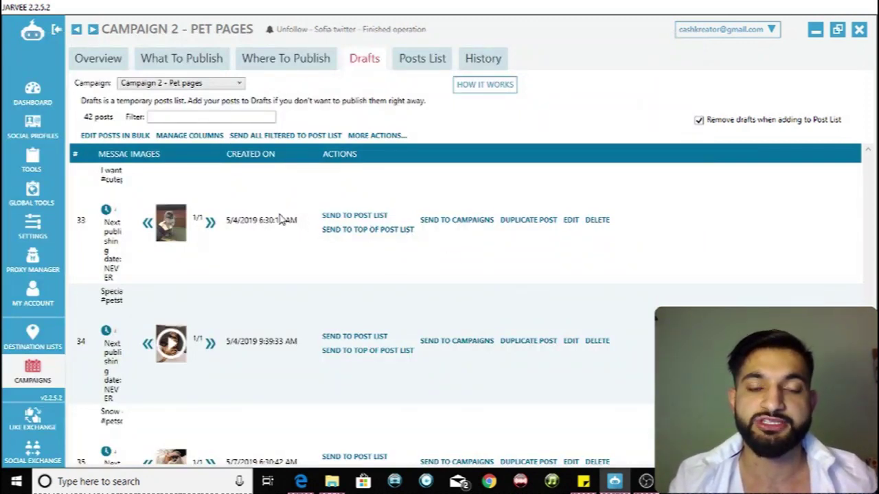
left_click(570, 222)
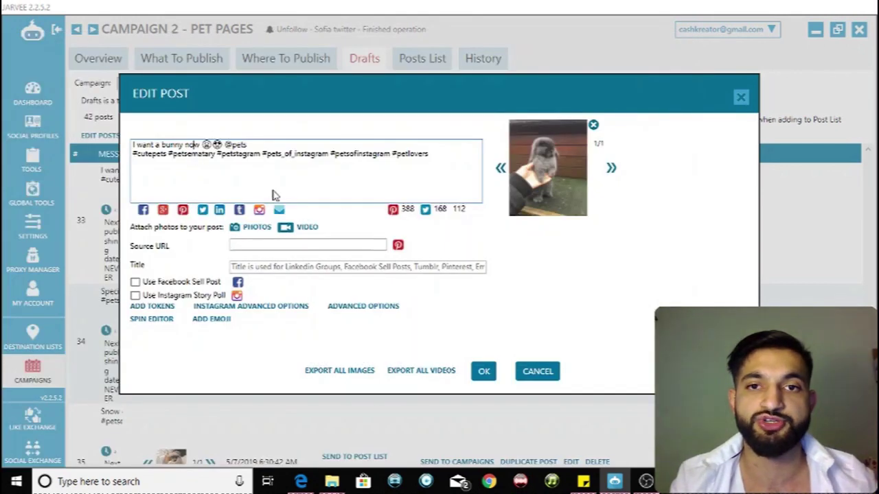
left_click(743, 100)
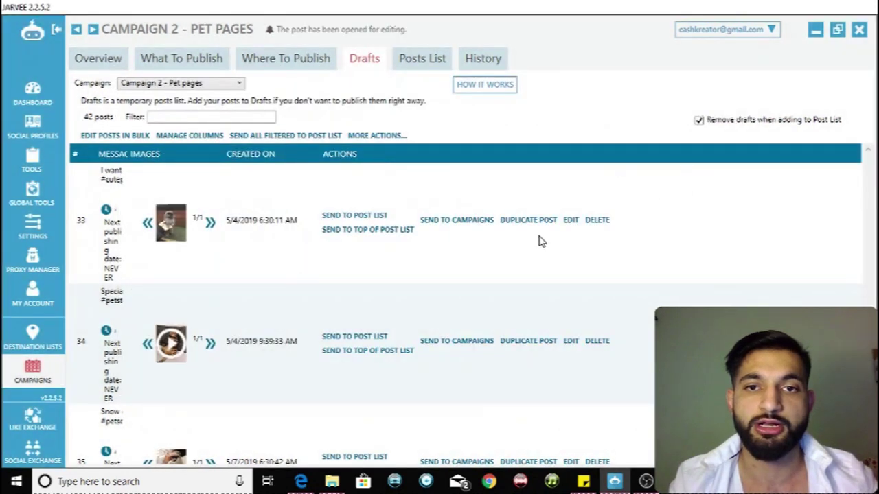
left_click(363, 218)
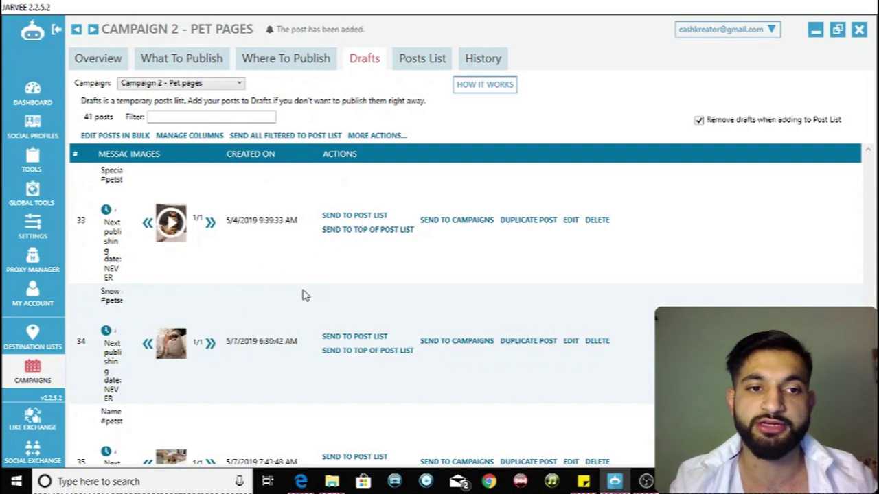
Send the "Name this puppy", snowy dog video and "Say hi" drafts to the Posts List
scroll(288, 302, "down", 2)
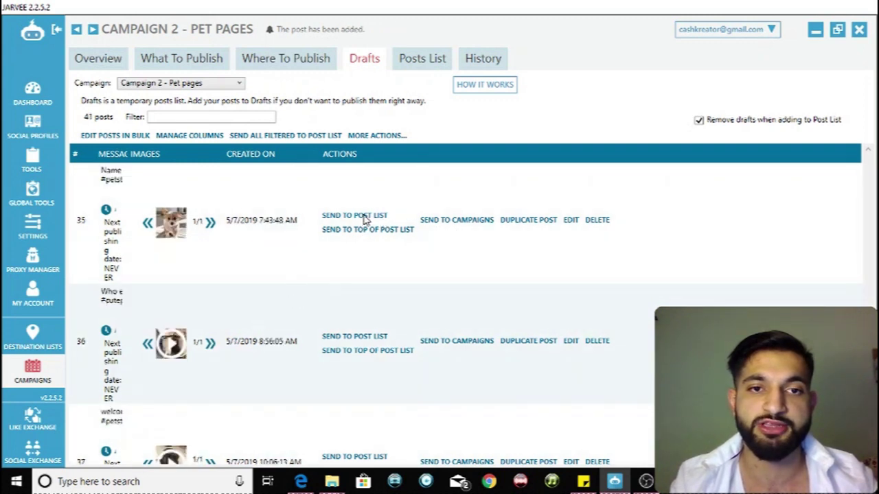
scroll(192, 353, "down", 4)
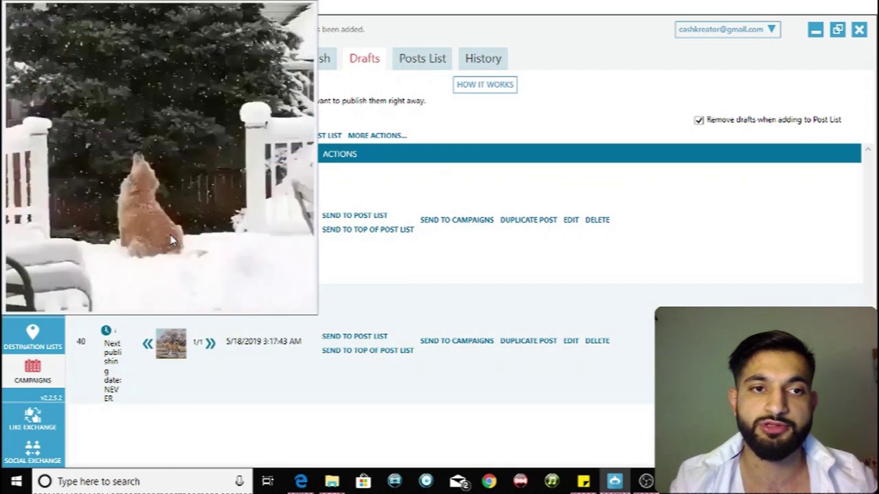
left_click(347, 218)
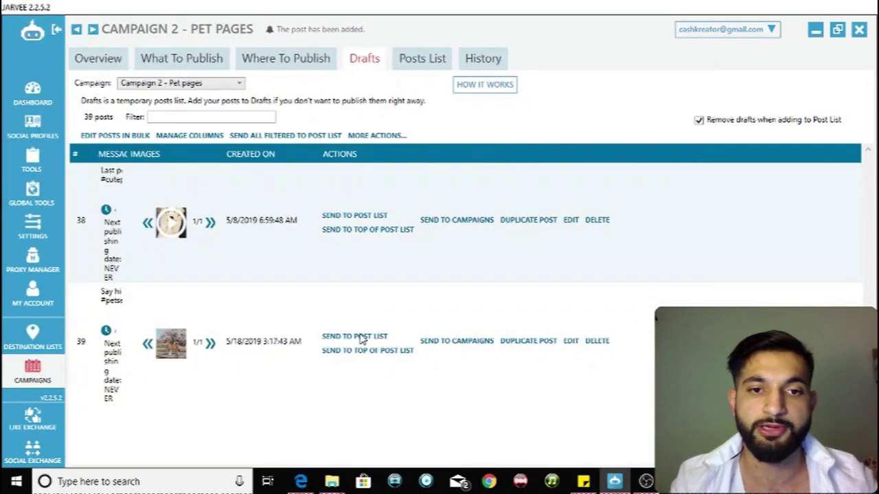
left_click(362, 339)
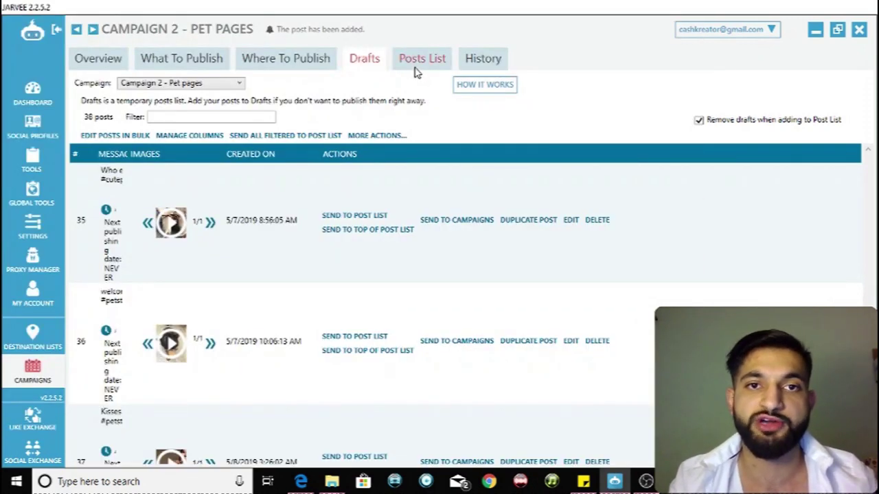
In the Posts List, schedule the "I want a bunny now" post for June 27, 2019 at 3:00 PM on the pets account's wall
left_click(420, 60)
scroll(283, 298, "down", 2)
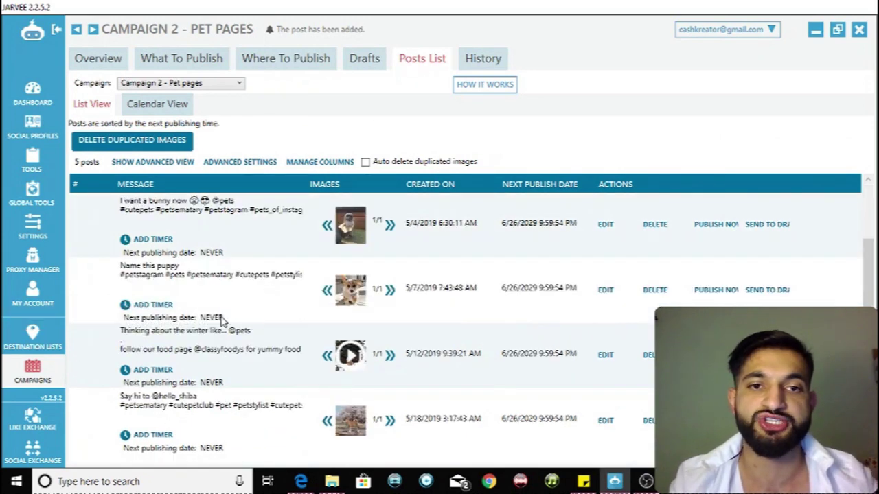
scroll(274, 311, "up", 2)
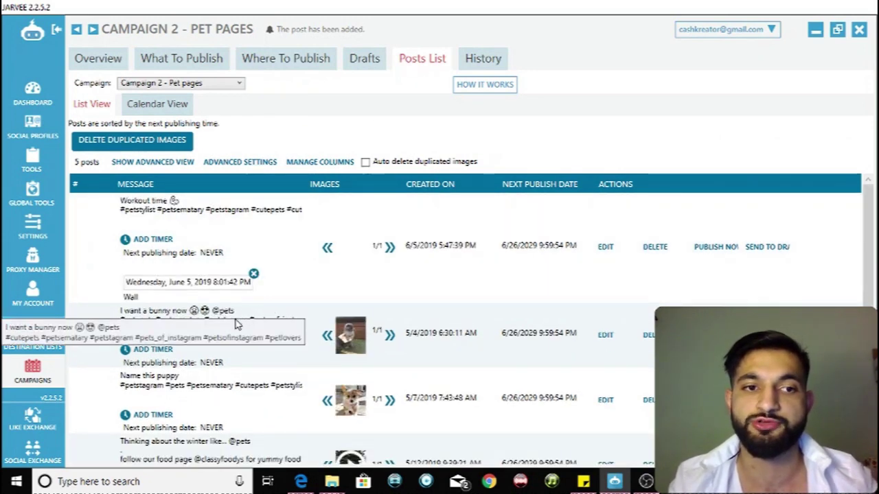
scroll(250, 312, "down", 2)
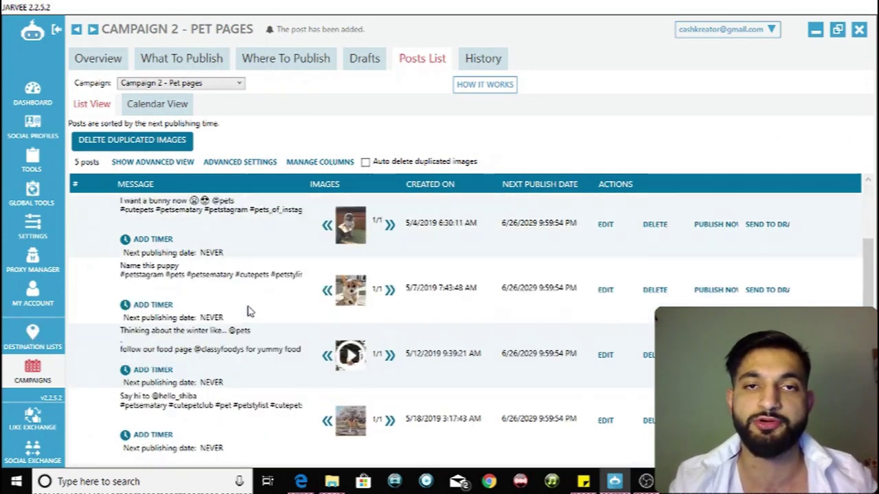
left_click(152, 240)
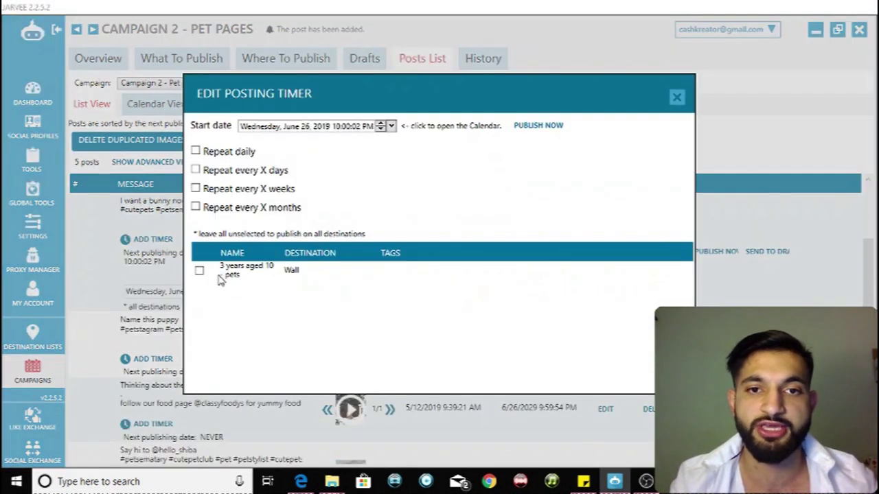
left_click(307, 128)
key("Up")
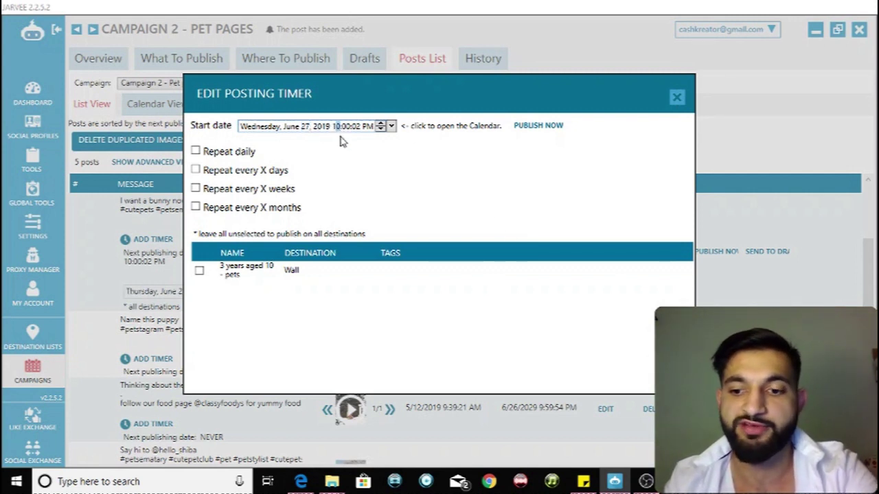
left_click(199, 272)
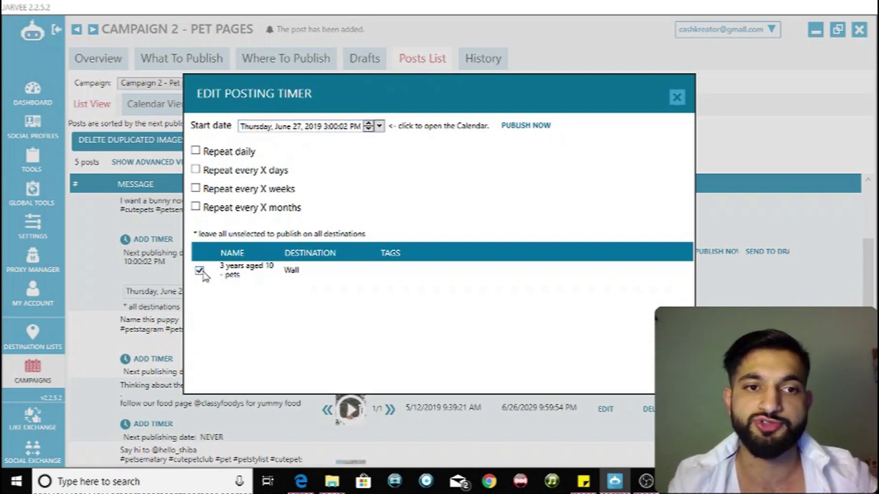
left_click(199, 272)
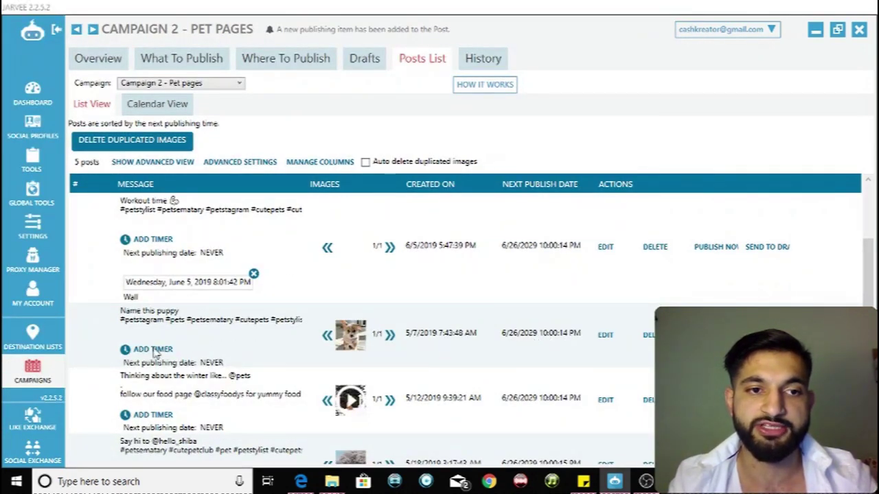
Add a timer to the "Name this puppy" post for June 27, 2019 at 10:30 PM, targeting the pets account's wall
left_click(150, 350)
left_click(313, 131)
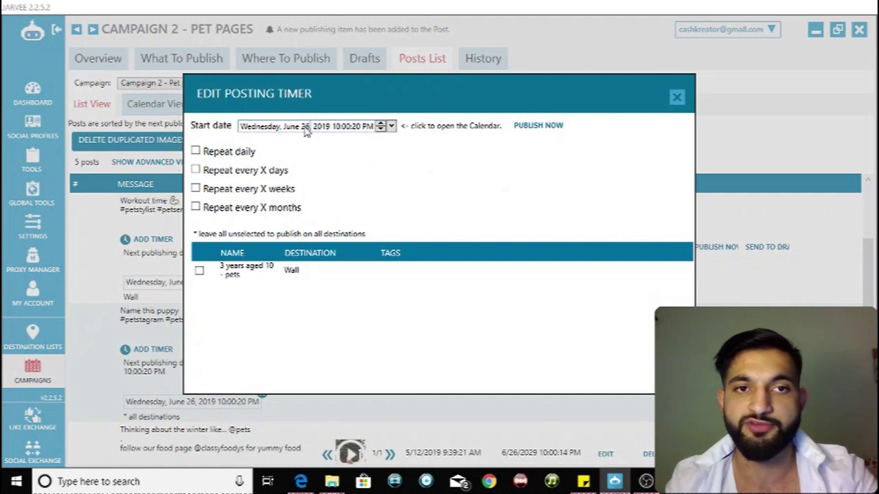
type("27")
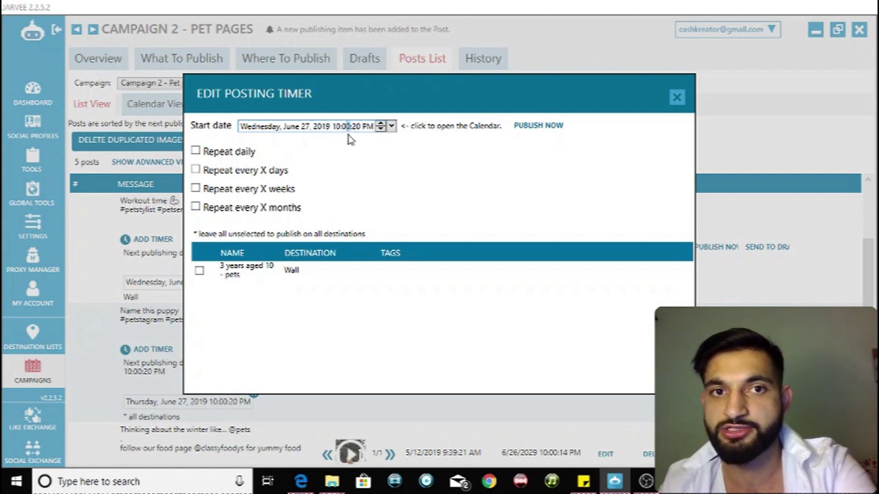
type("30")
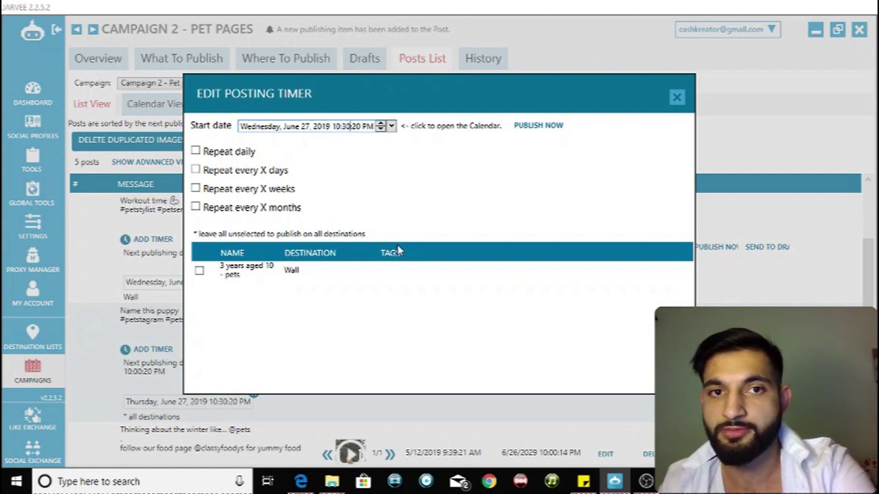
left_click(198, 271)
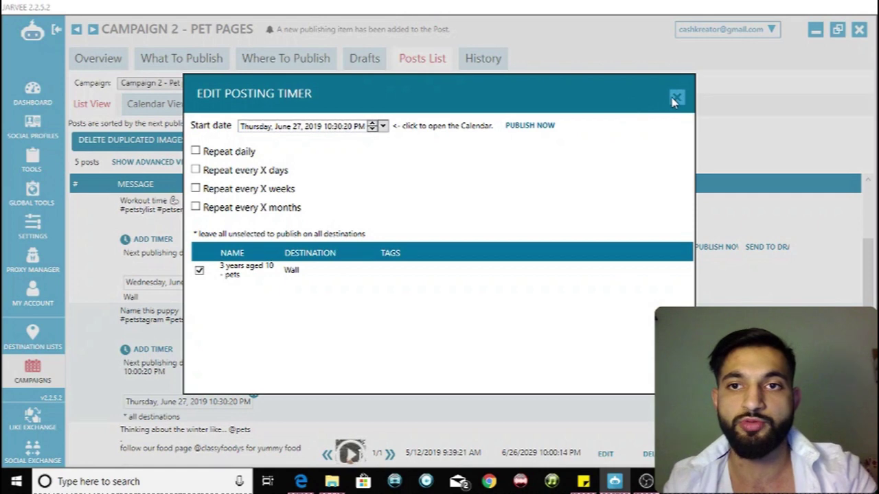
left_click(674, 101)
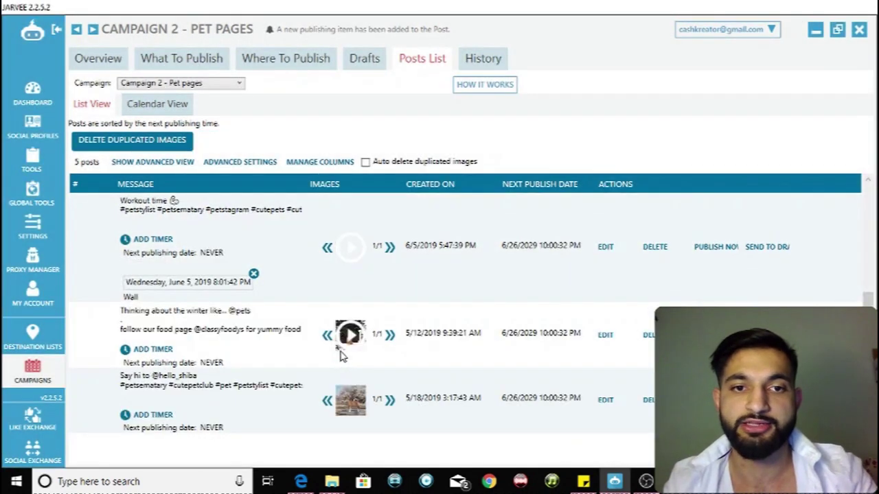
Schedule the "Thinking about the winter" post for June 28, 2019 on the pets account's wall
left_click_drag(343, 354, 161, 360)
left_click(159, 352)
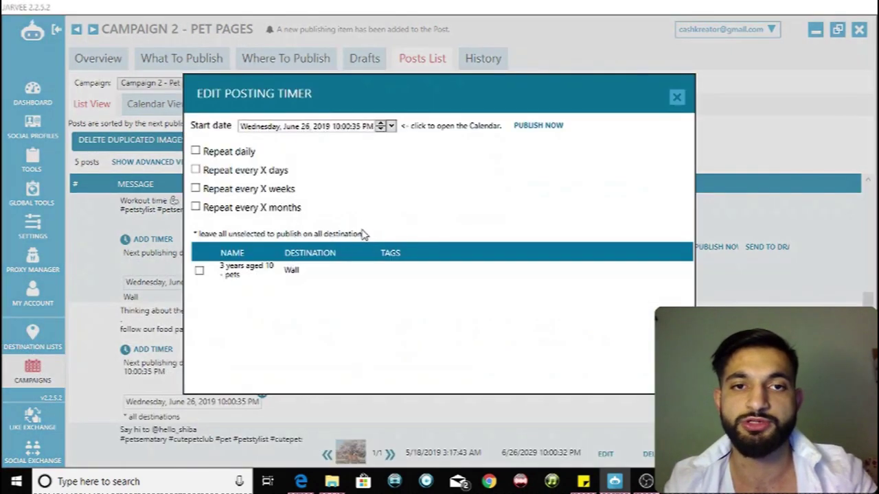
left_click(307, 129)
type("28")
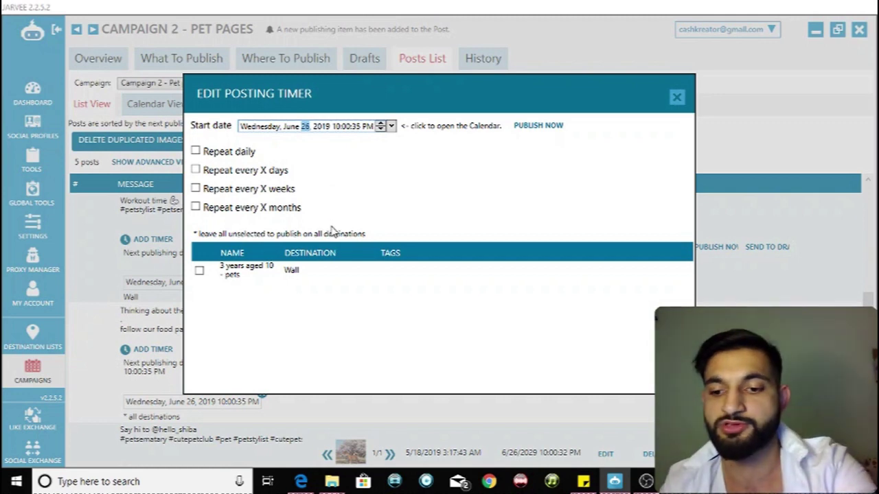
left_click(267, 270)
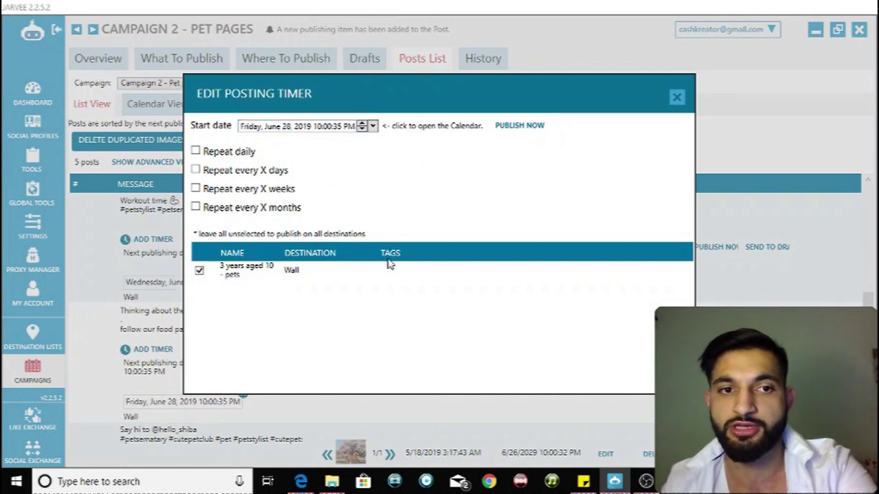
left_click(676, 103)
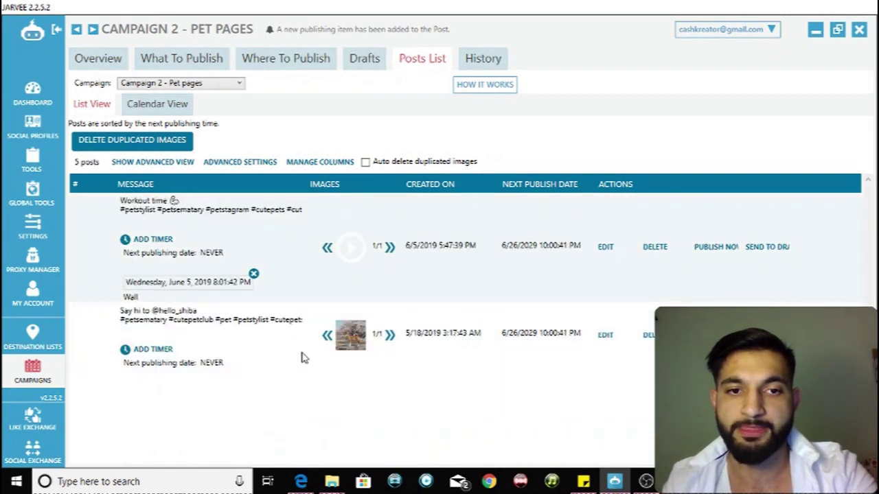
Schedule the "Say hi" post for June 29, 2019 with the pets account's wall as destination
left_click(159, 349)
left_click(199, 270)
left_click(304, 128)
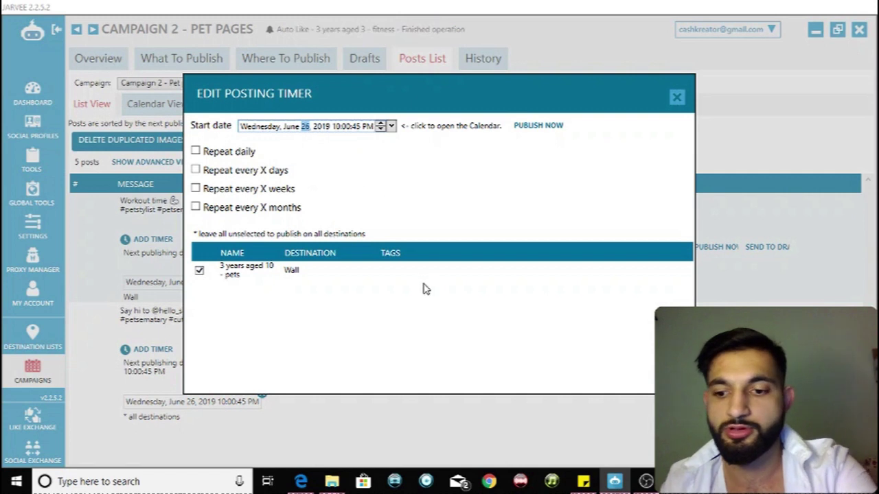
type("29")
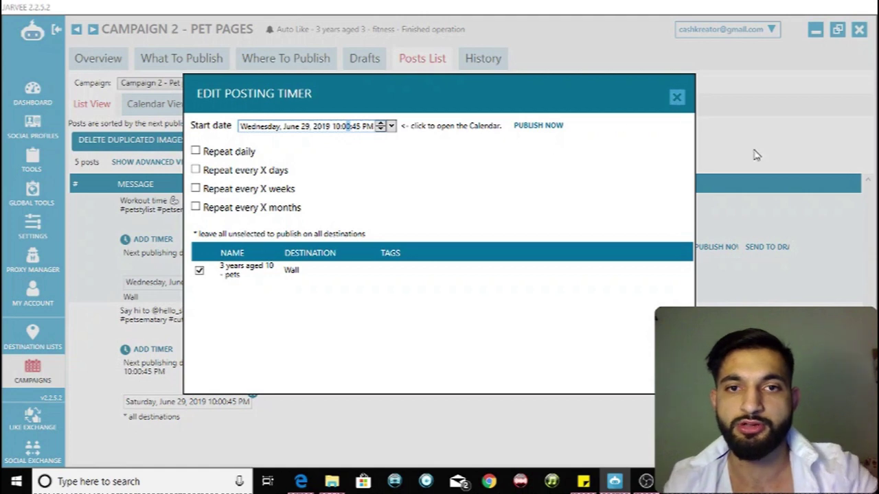
left_click(676, 97)
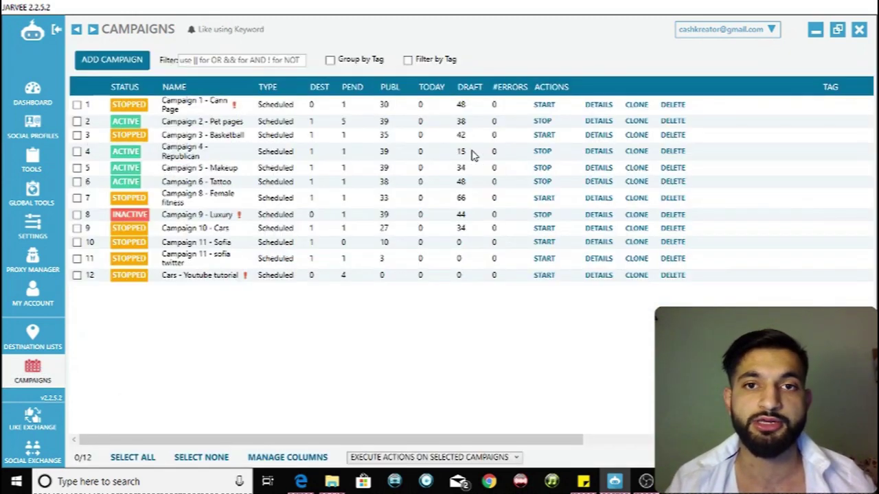
Stop Campaign 2 - Pet pages in the campaigns list, start it again, and stop it once more
left_click(542, 120)
left_click(544, 121)
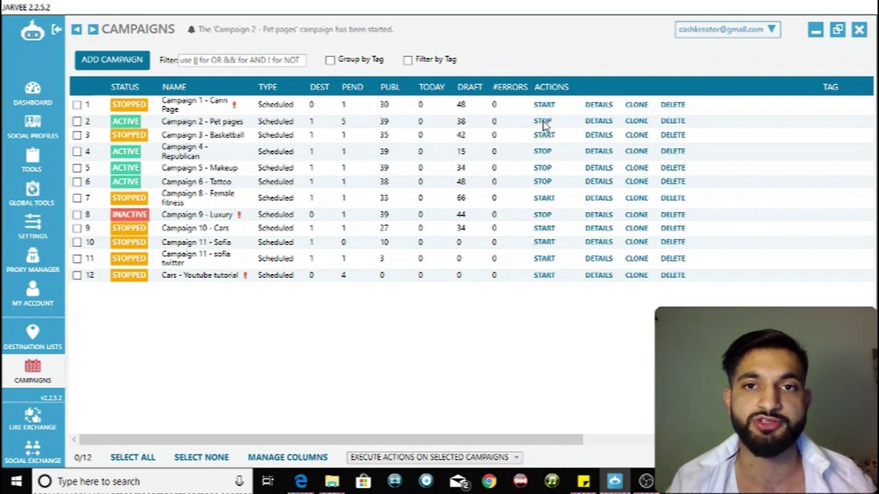
left_click(542, 122)
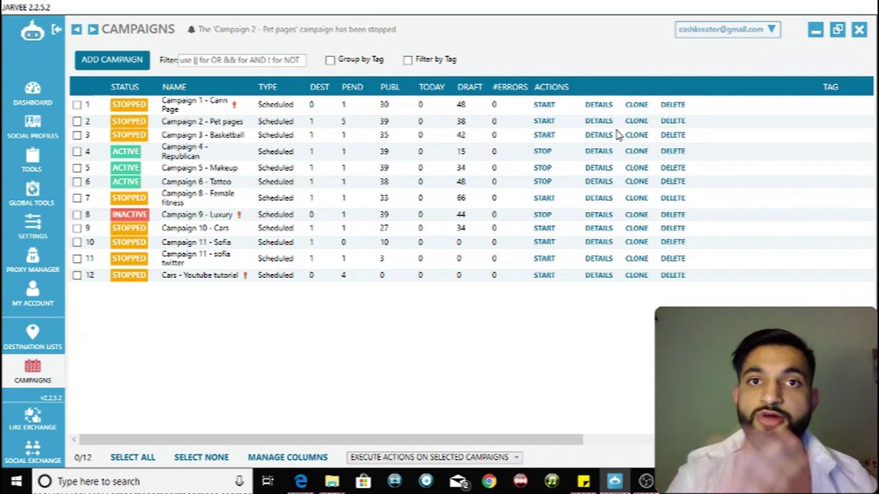
Review the scheduled posts and the publishing history of Campaign 2 - Pet pages, checking end dates and statuses
double_click(215, 123)
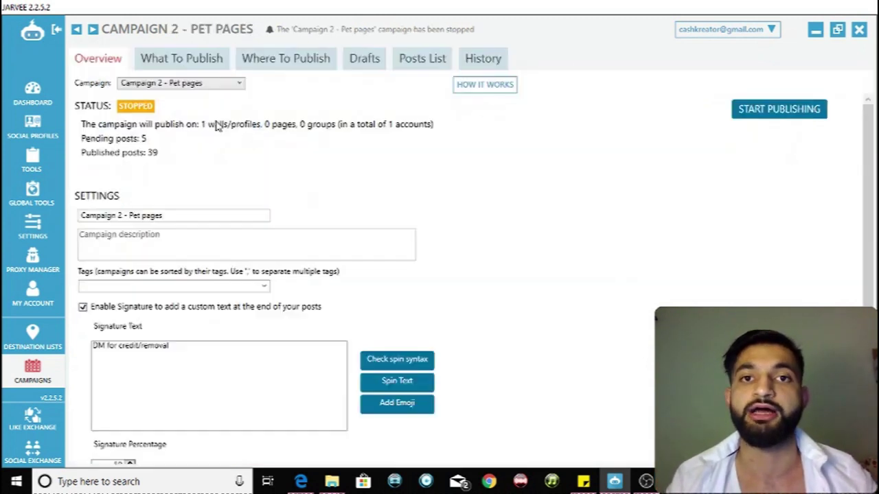
left_click(436, 62)
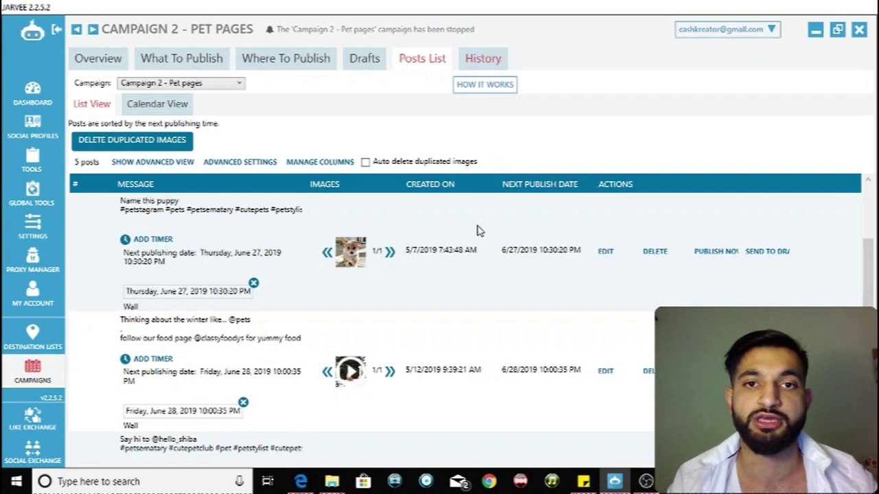
scroll(440, 237, "down", 4)
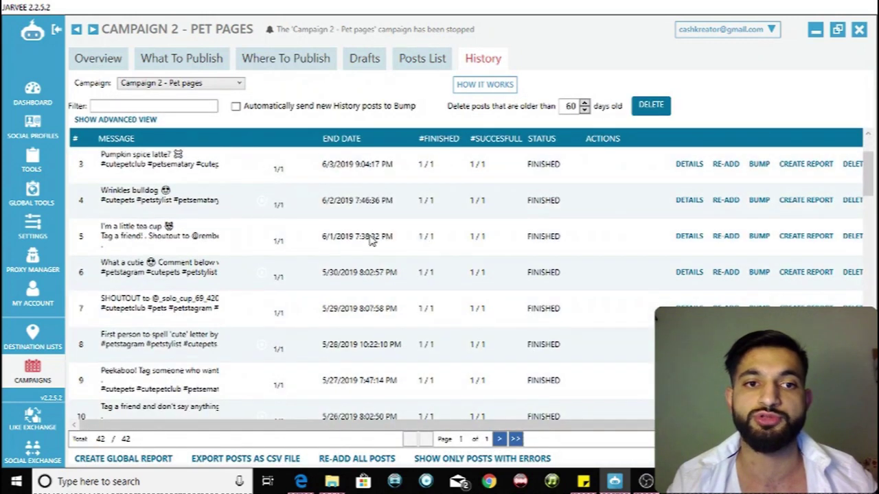
scroll(374, 237, "down", 8)
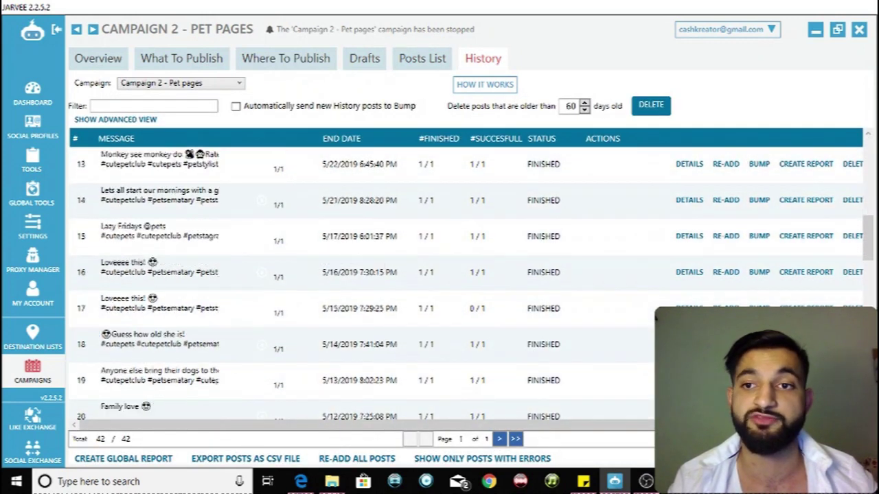
scroll(316, 300, "down", 5)
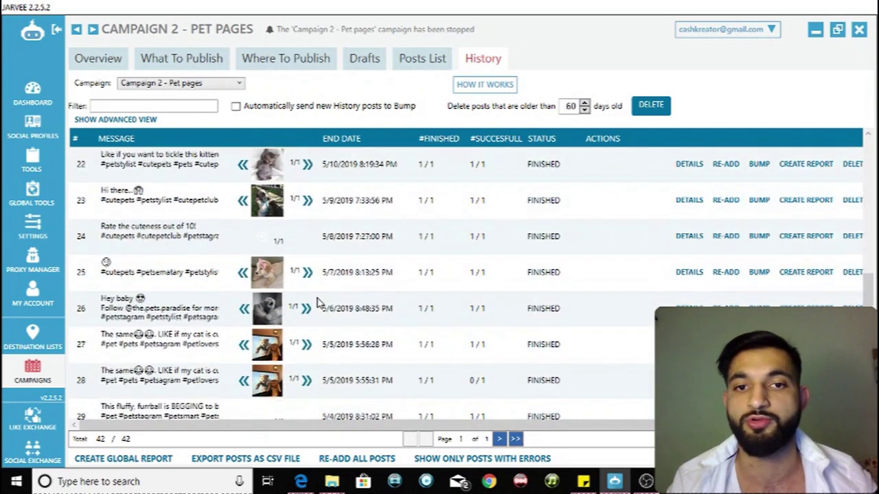
scroll(319, 299, "up", 17)
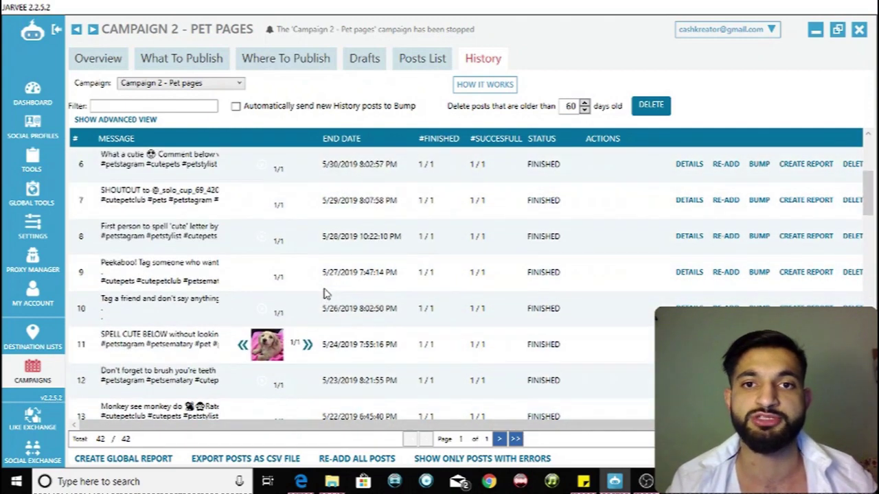